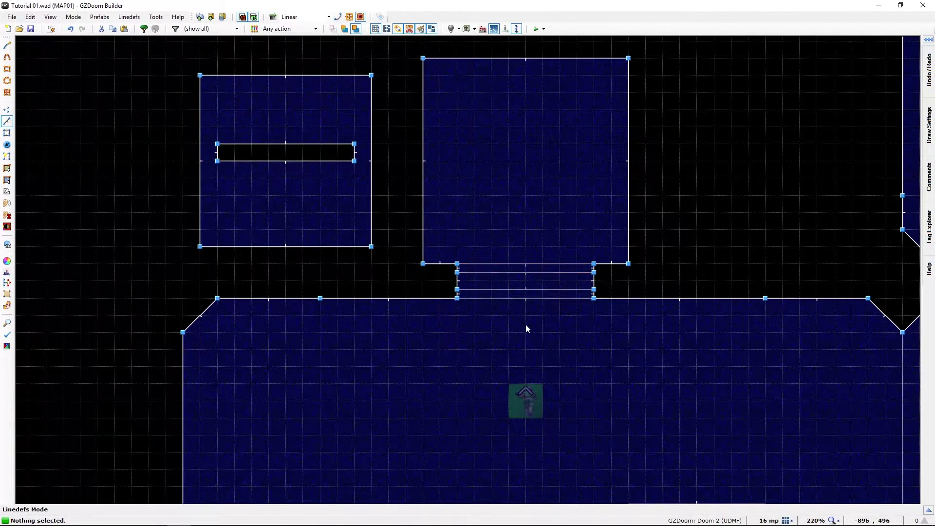
Step: In the 3D view, raise the doorway's ceiling to height 240
key(q)
key(w)
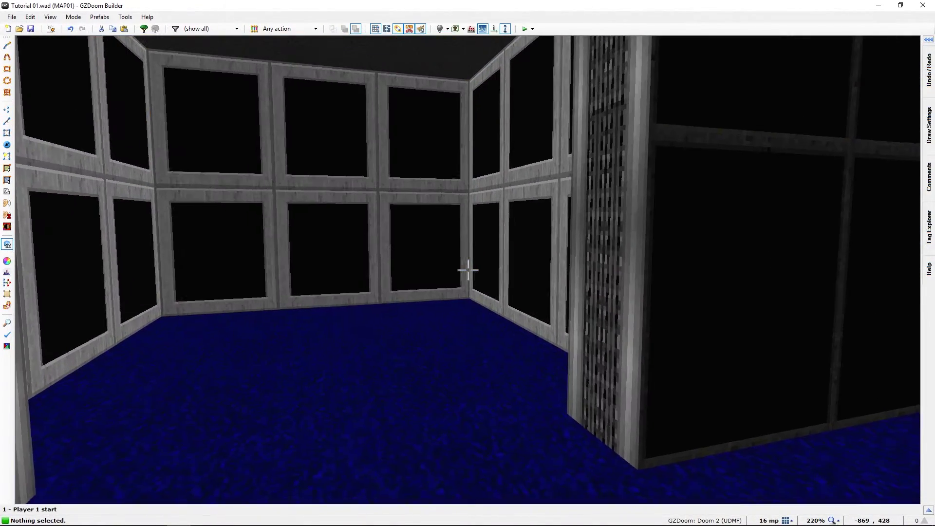
key(w)
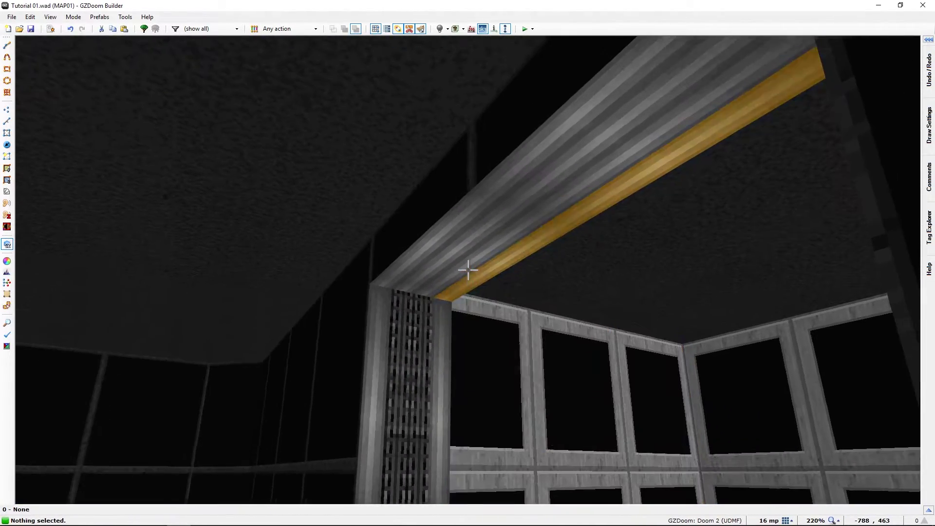
scroll(468, 271, up, 2)
Step: Back in the 2D view, drag the small side room's bottom wall upward to shorten the room
key(w)
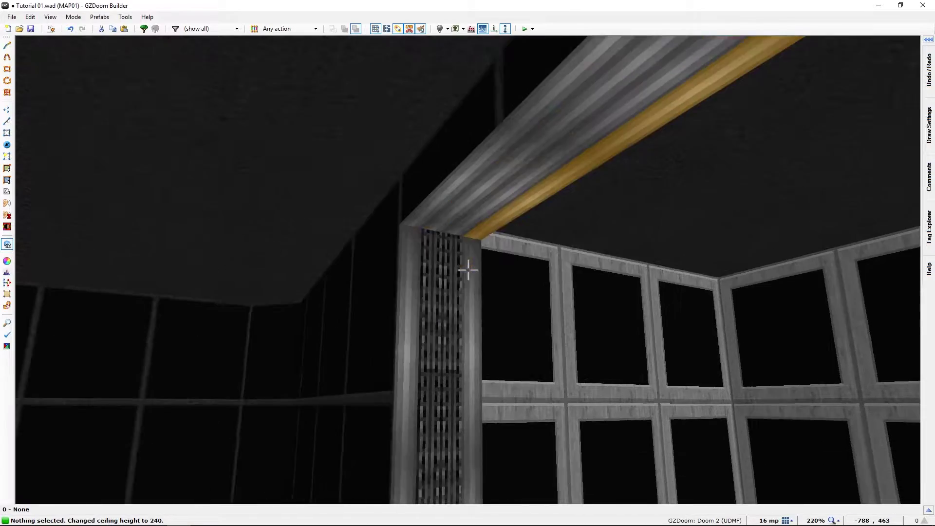
key(w)
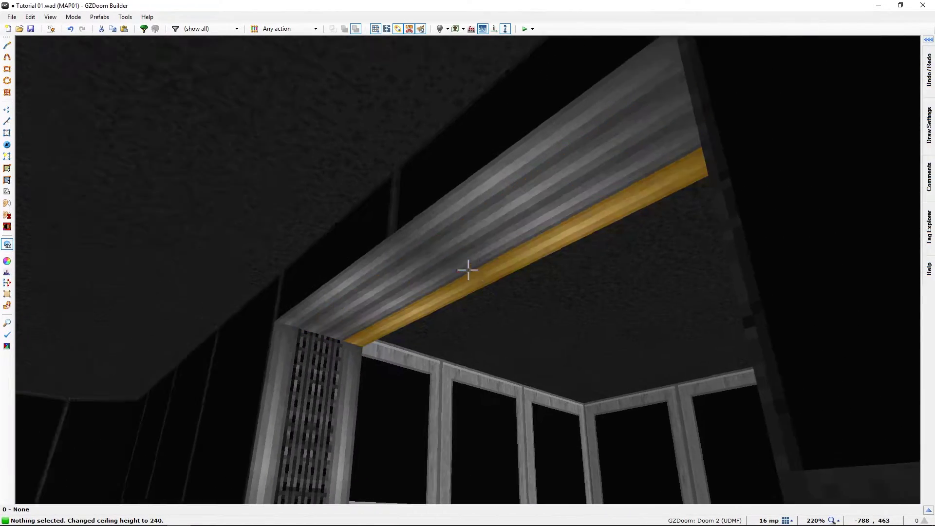
key(w)
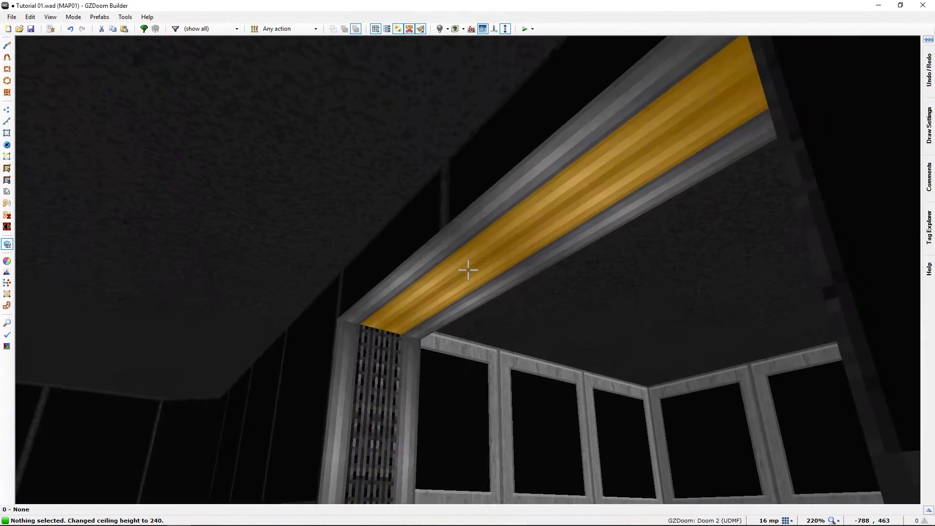
key(q)
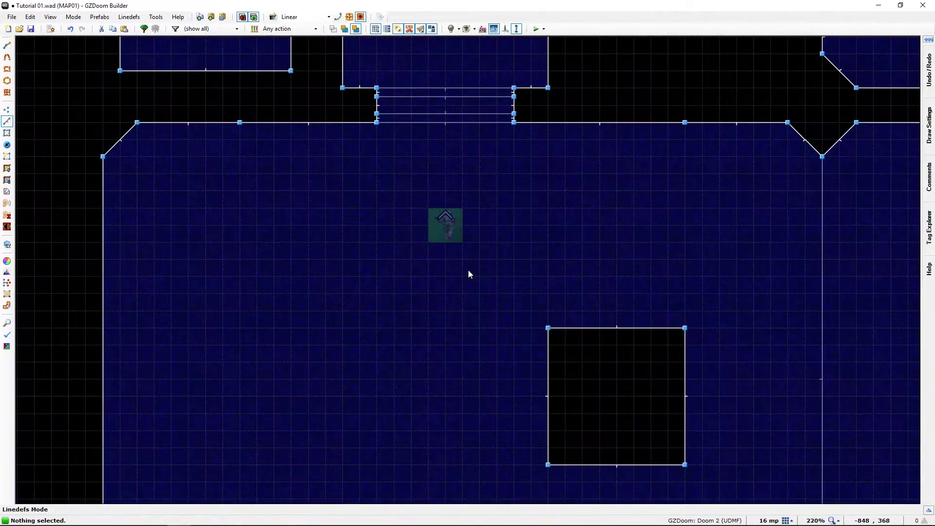
middle_drag(347, 169, 455, 437)
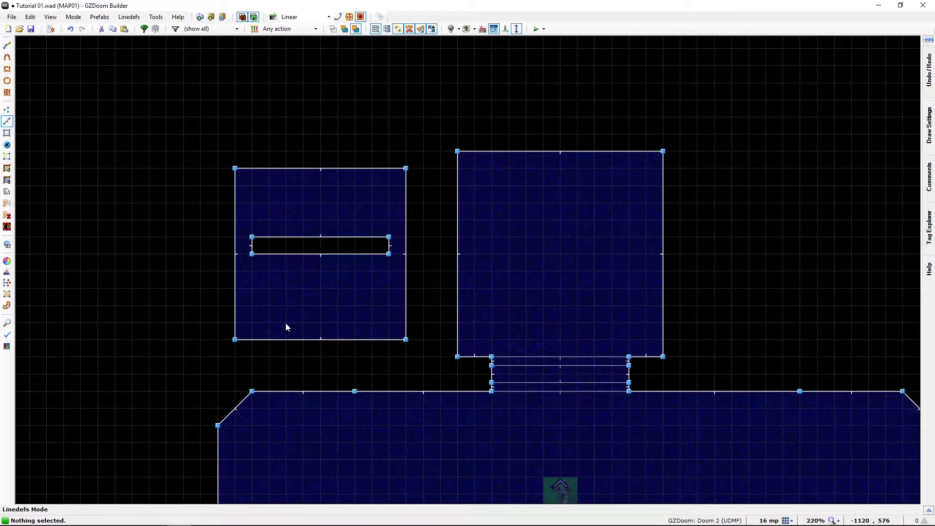
click(314, 339)
drag(315, 338, 315, 323)
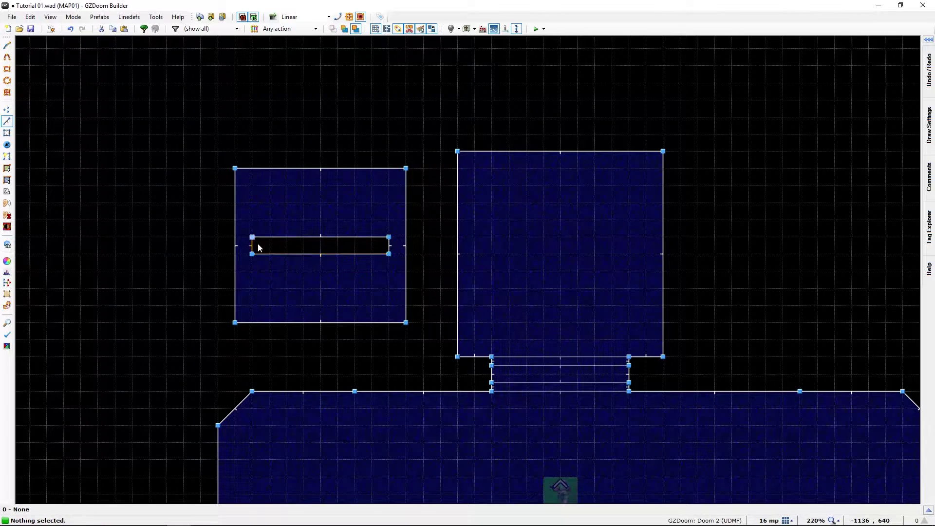
Step: Inspect the thin rectangle's top and bottom line properties, then cancel without changes and deselect
scroll(235, 226, up, 1)
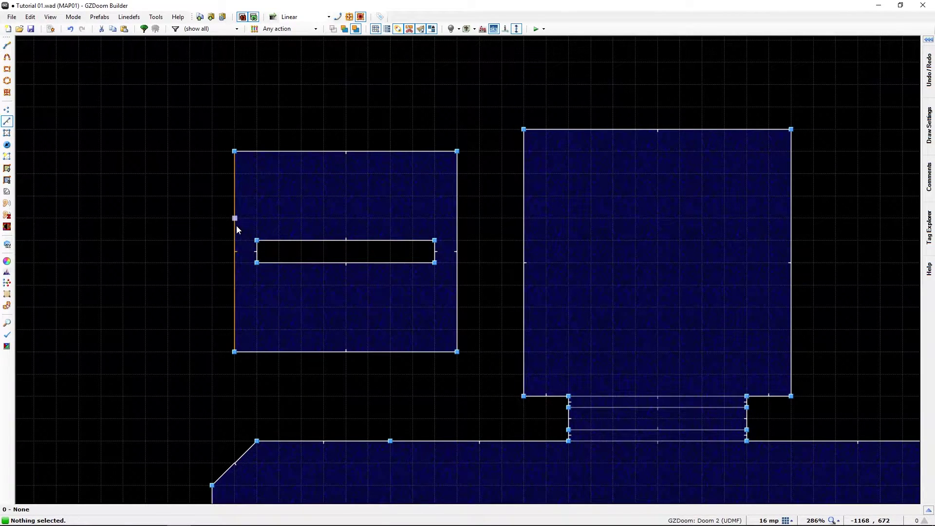
click(344, 240)
click(343, 262)
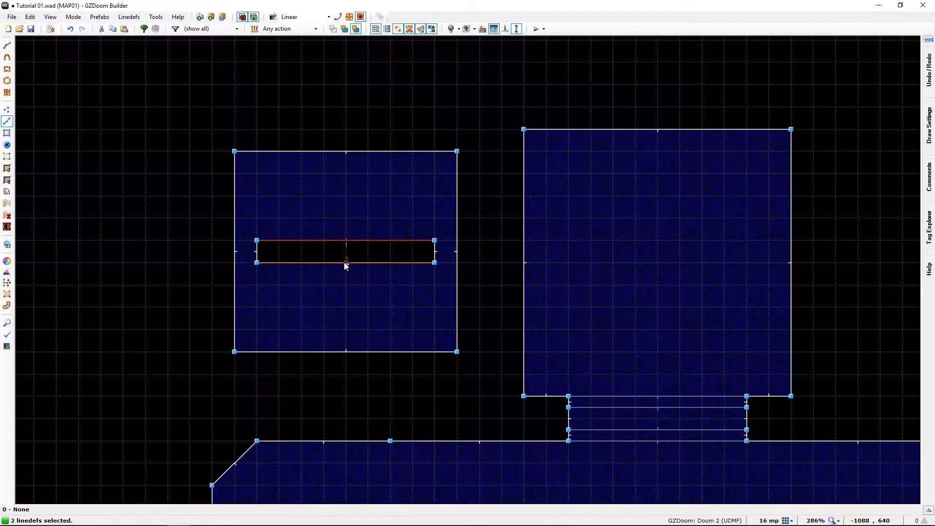
right_click(344, 262)
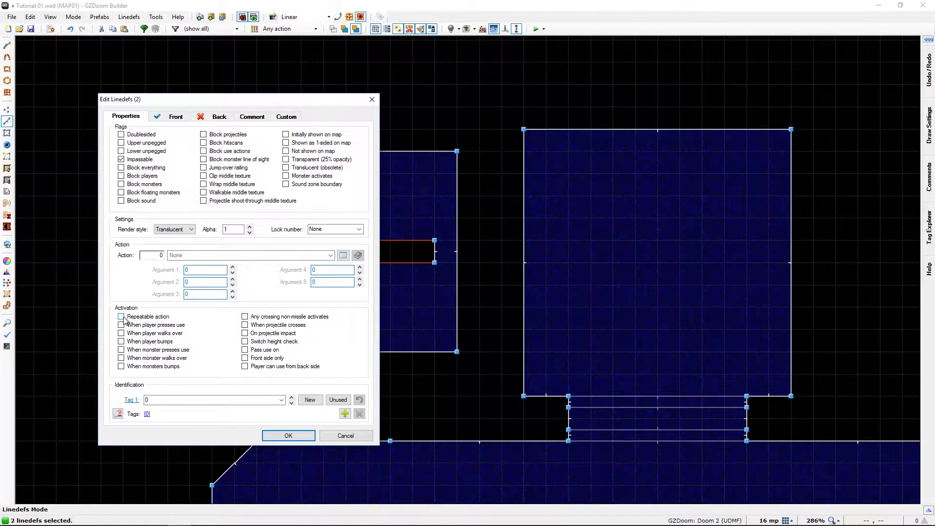
key(Escape)
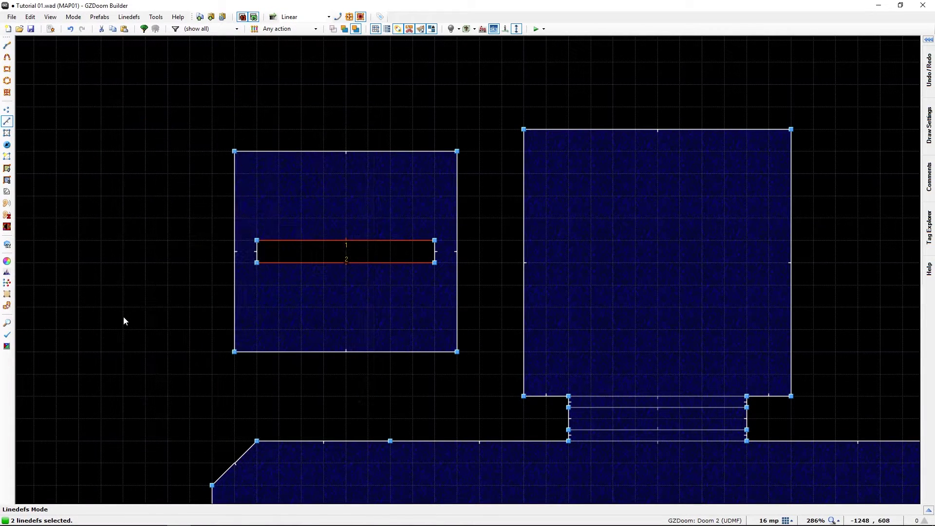
click(124, 317)
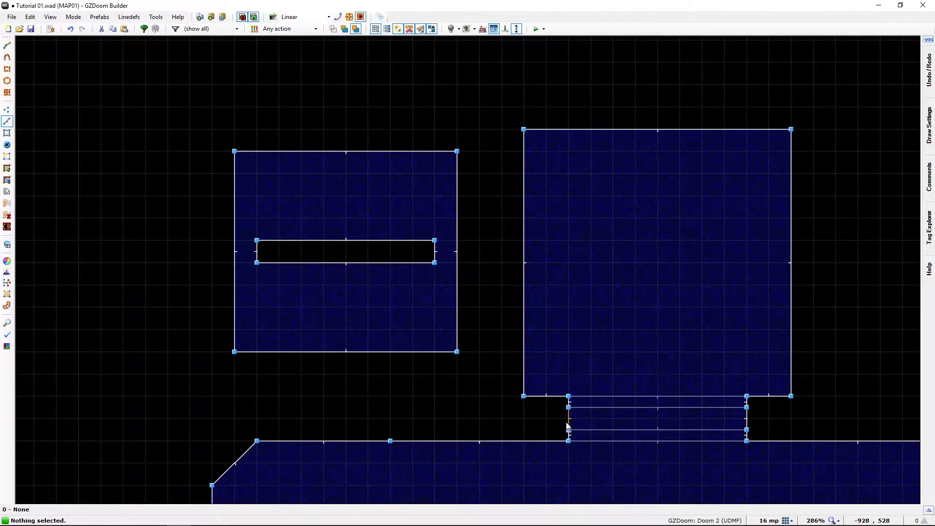
Step: Set the thin rectangle's left line to Polyobject Start Line with polyobject 1 and sound 1
right_click(258, 251)
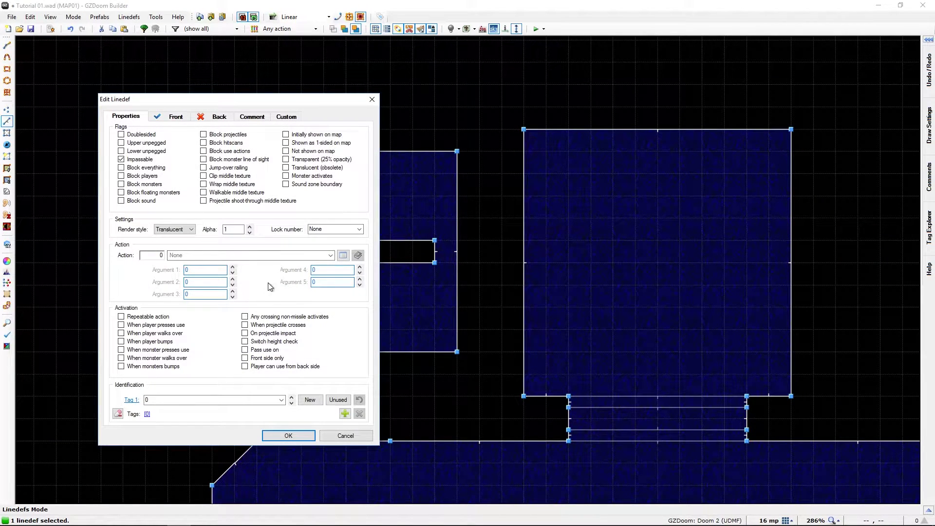
click(331, 255)
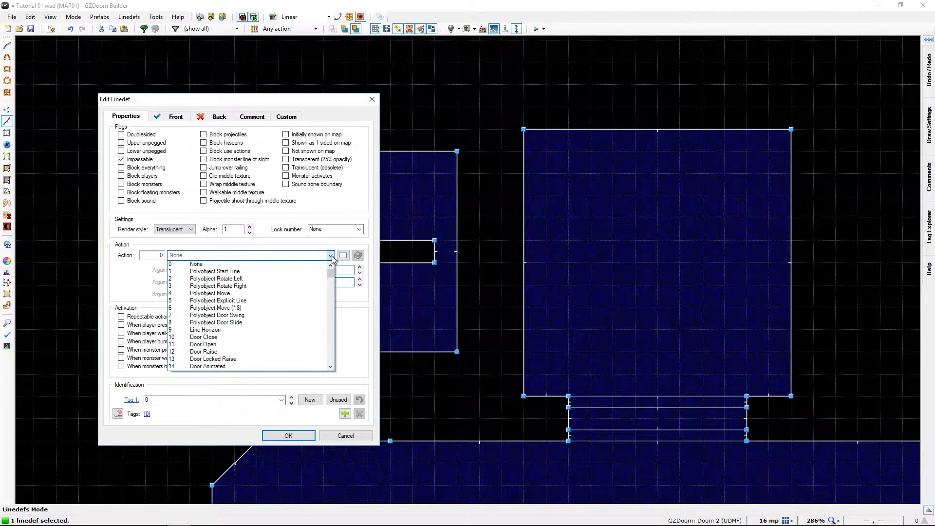
click(208, 271)
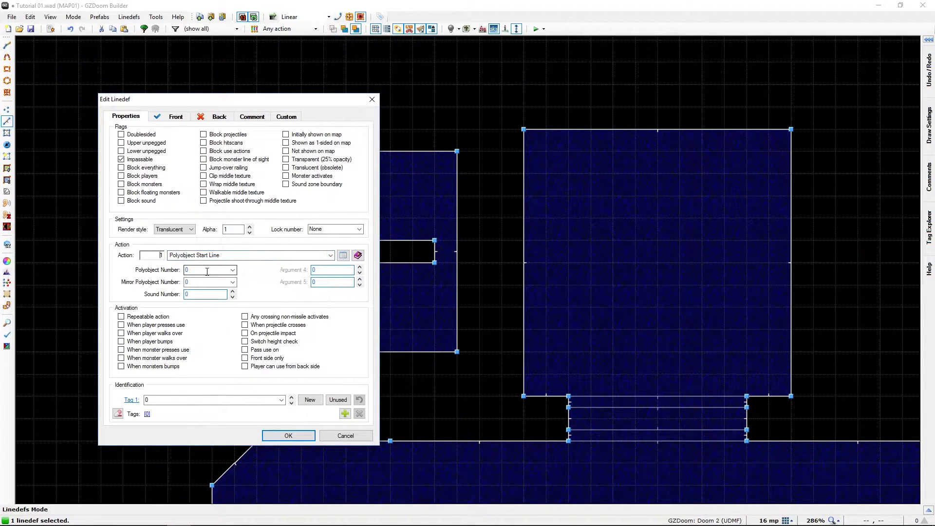
click(192, 269)
text(1)
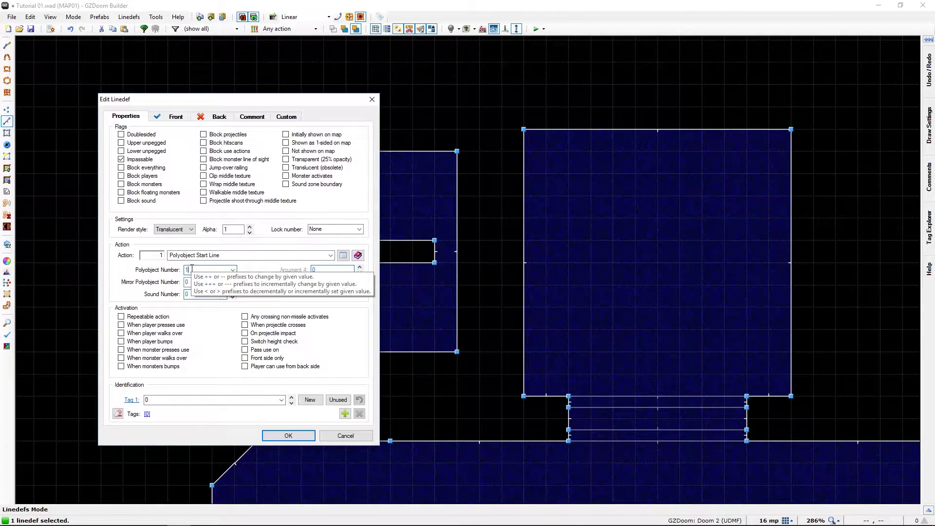
click(186, 297)
text(1)
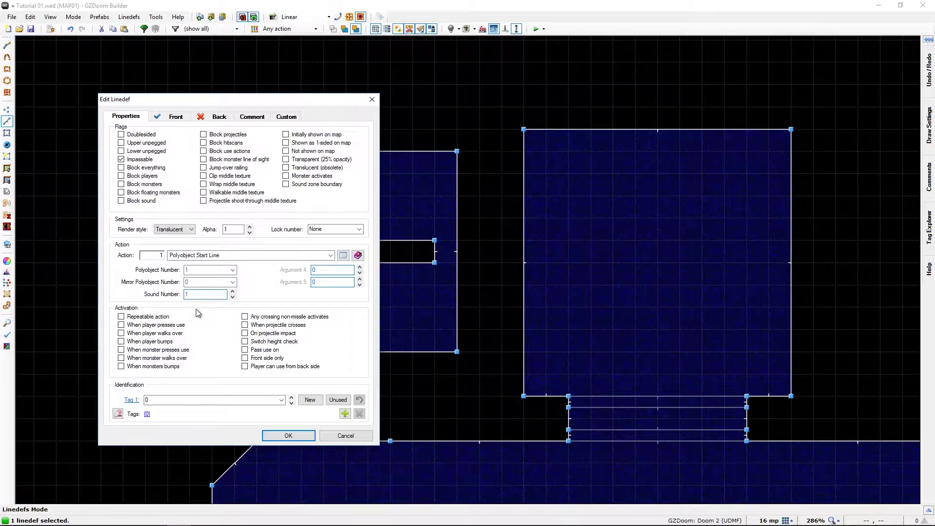
click(288, 435)
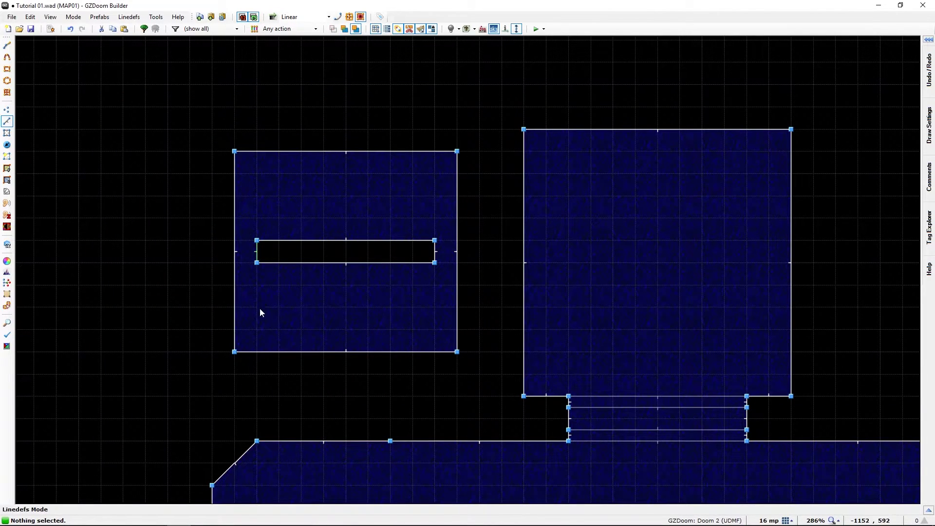
Step: Make the strip's top and bottom lines repeatable on use with action 8 Polyobject Door Slide
right_click(323, 269)
key(Escape)
click(331, 249)
right_click(332, 243)
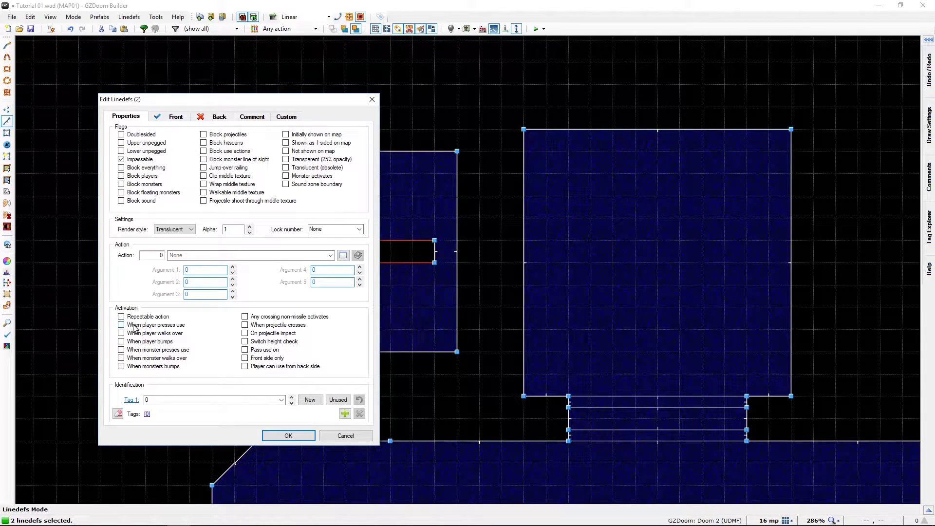
click(122, 316)
click(121, 326)
text(8)
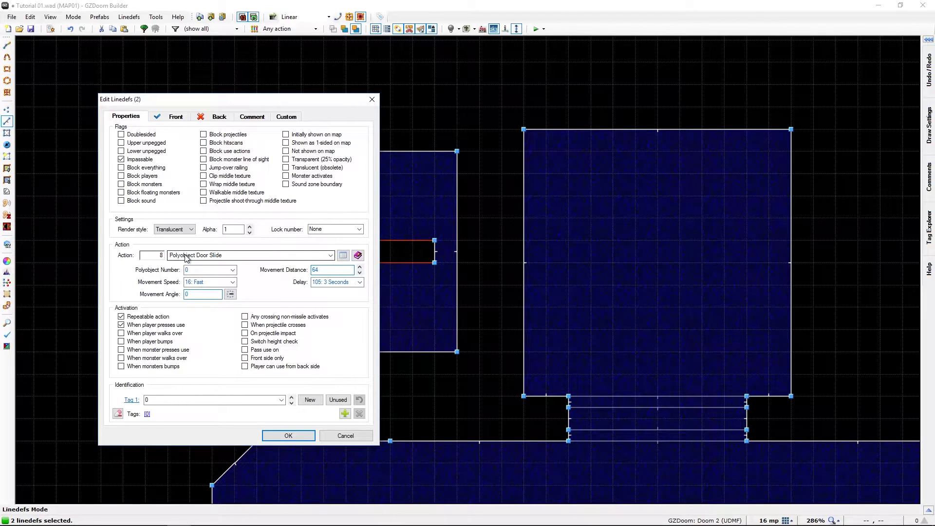
Step: Set the slide door to polyobject 1, movement angle 128 and movement distance 12
click(197, 282)
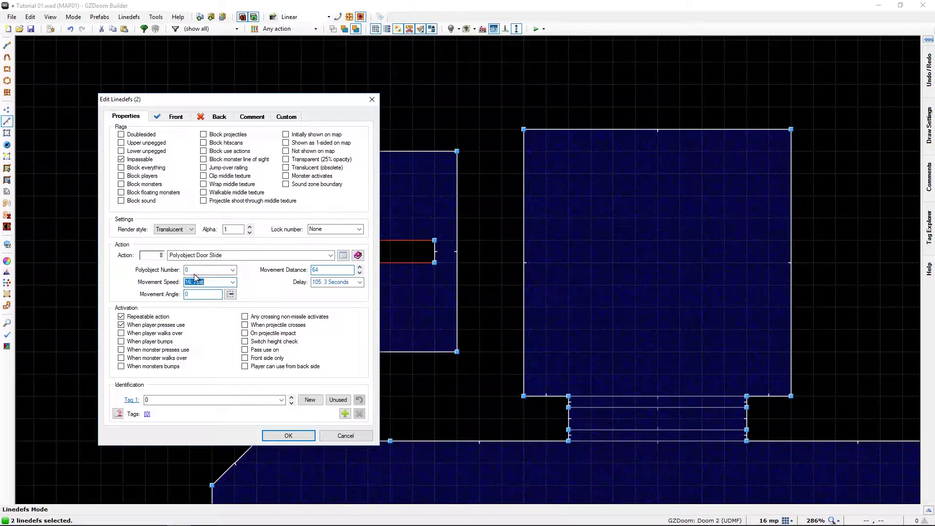
click(195, 270)
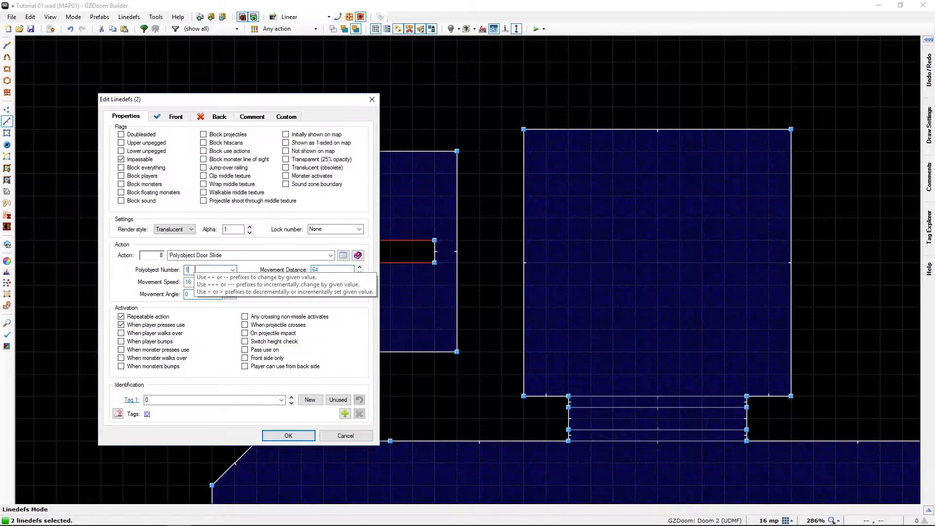
text(1)
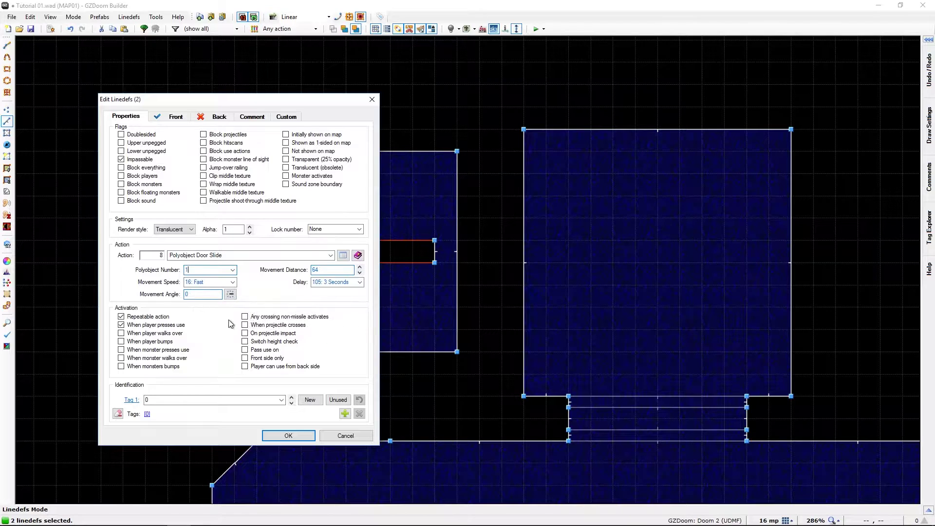
click(231, 299)
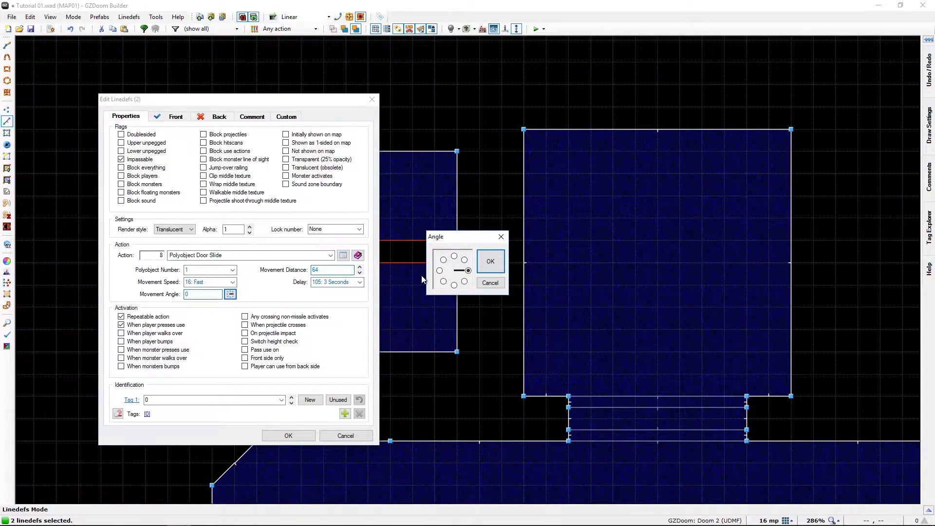
click(490, 262)
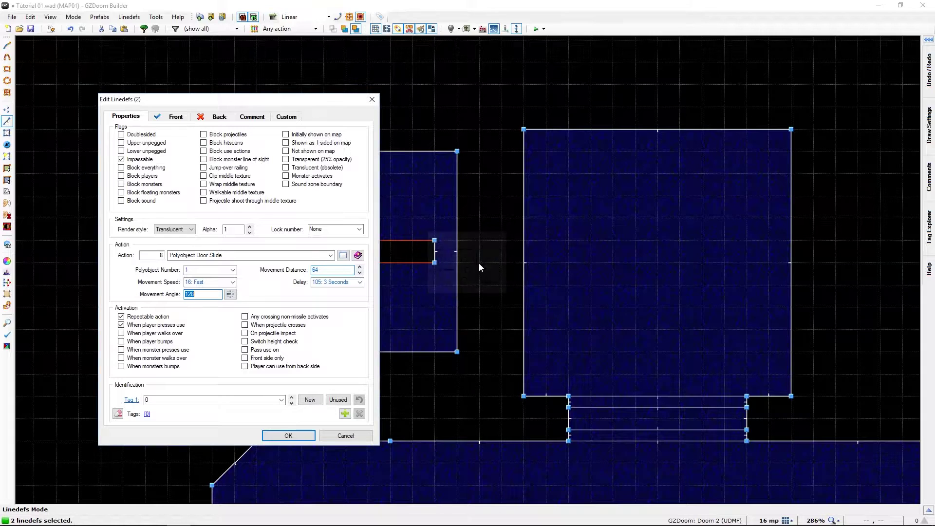
click(231, 295)
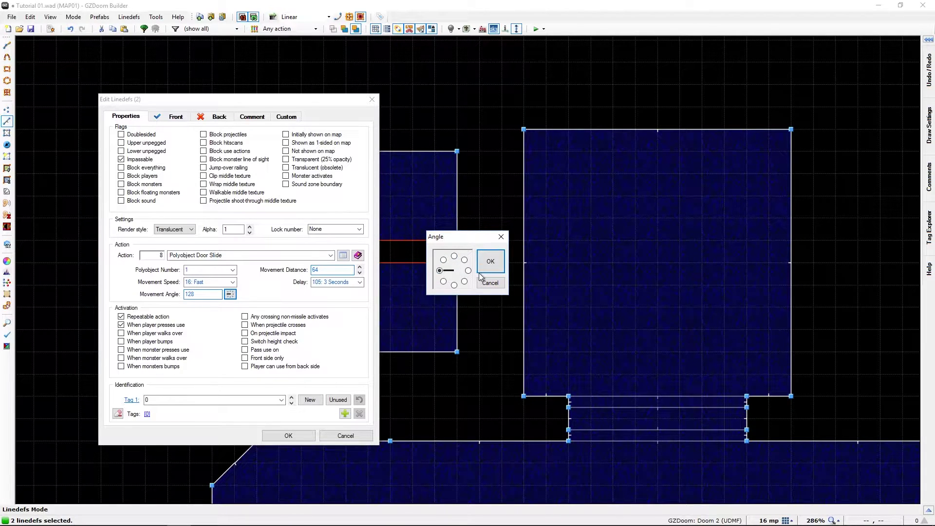
click(489, 261)
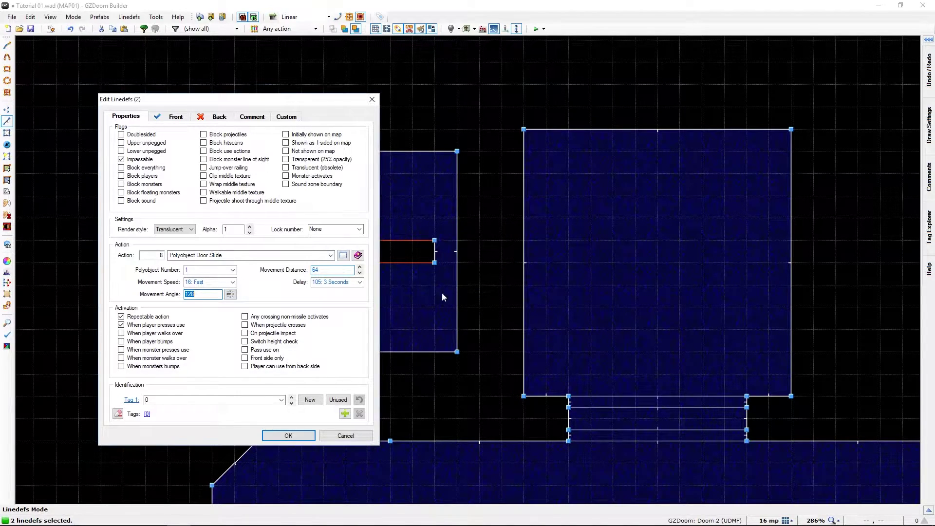
mouse_move(190, 295)
drag(274, 99, 667, 115)
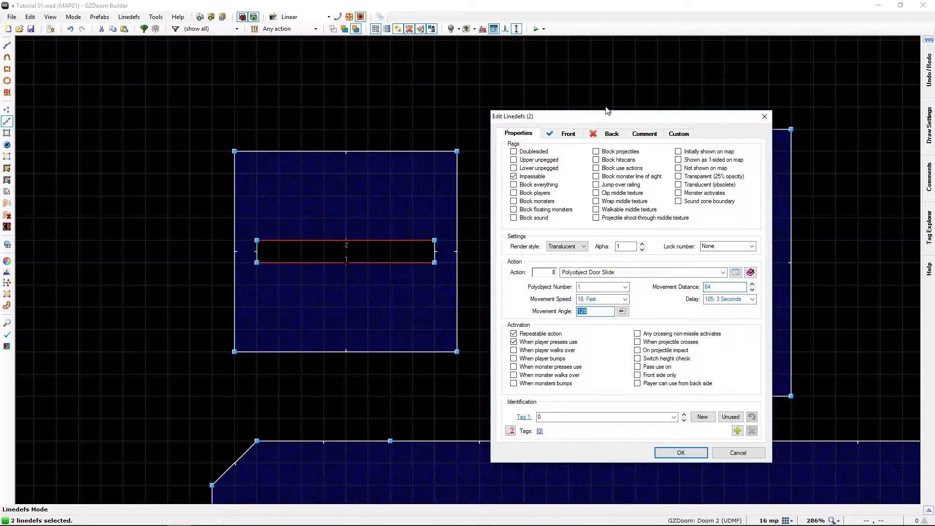
mouse_move(606, 121)
mouse_down()
mouse_move(564, 120)
mouse_move(610, 122)
mouse_up()
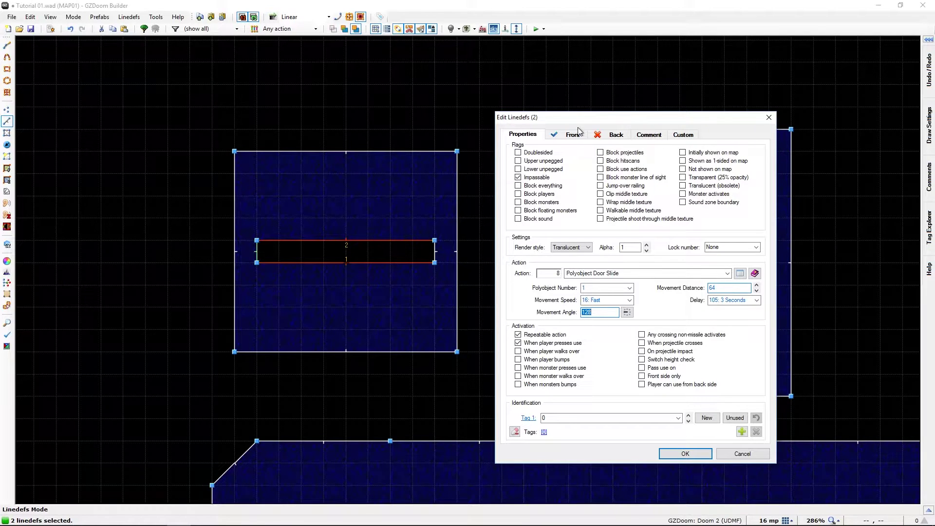
drag(587, 120, 305, 145)
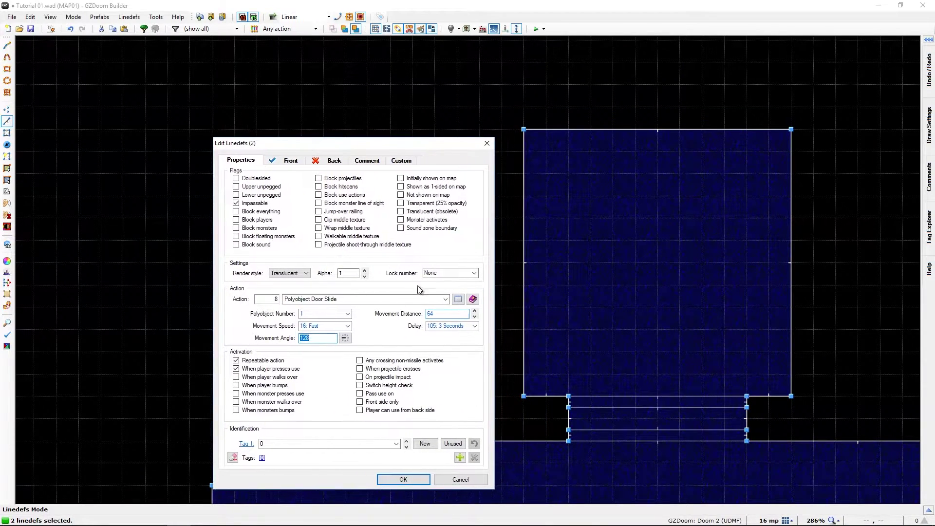
click(433, 314)
text(12)
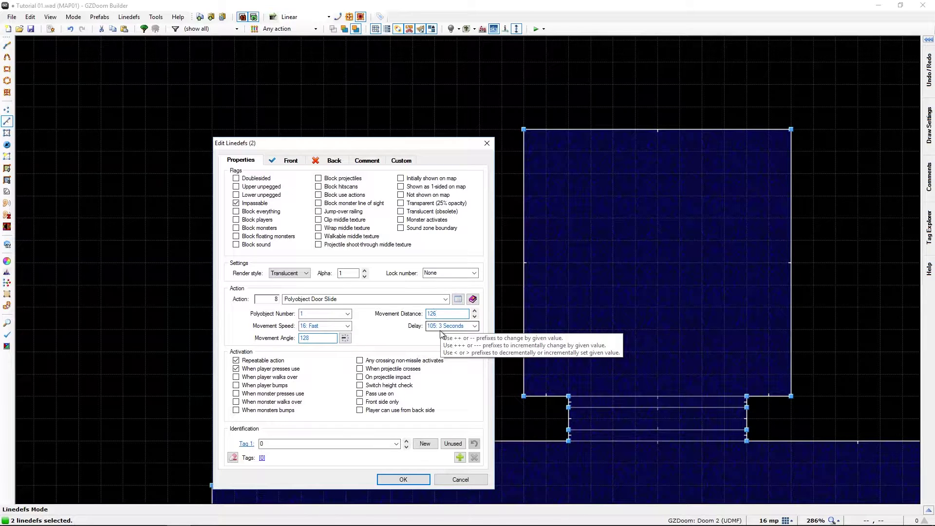
Step: Apply the door settings, then place a Polyobject Anchor with angle 1 at the strip's left end
click(392, 480)
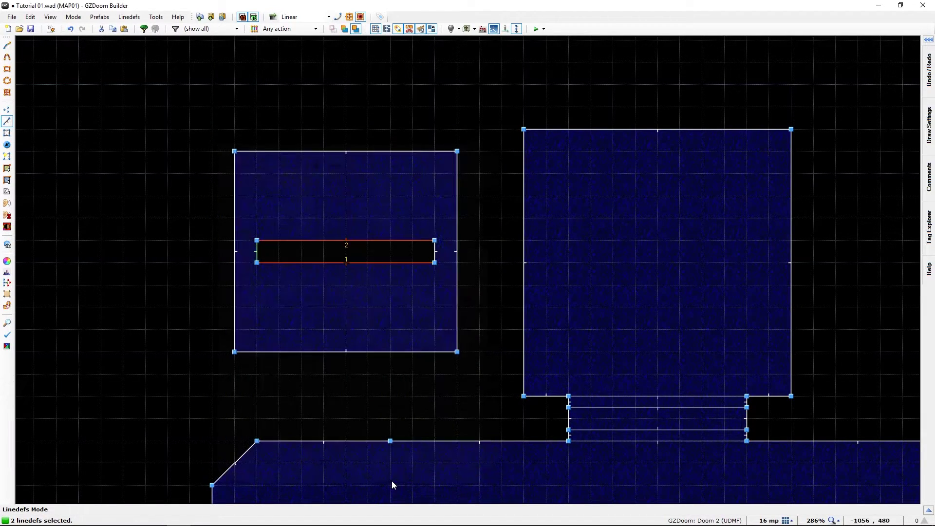
click(366, 316)
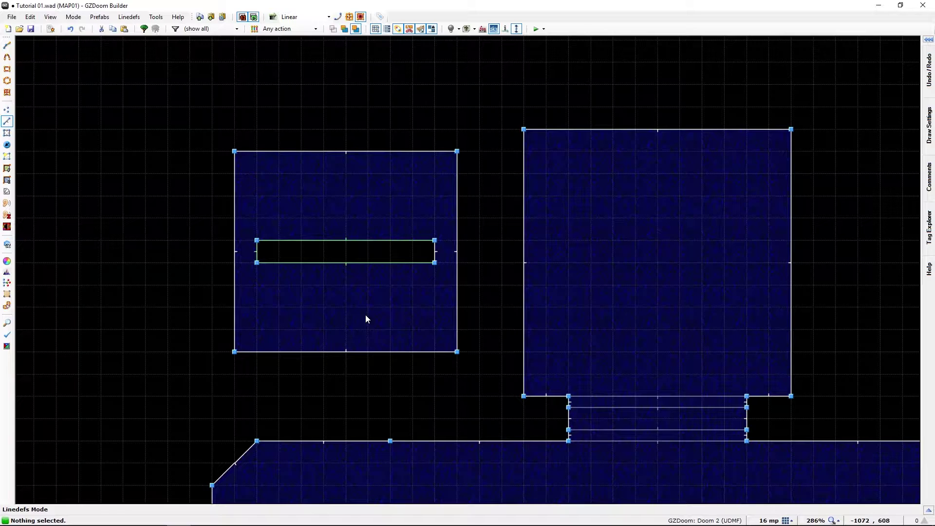
key(t)
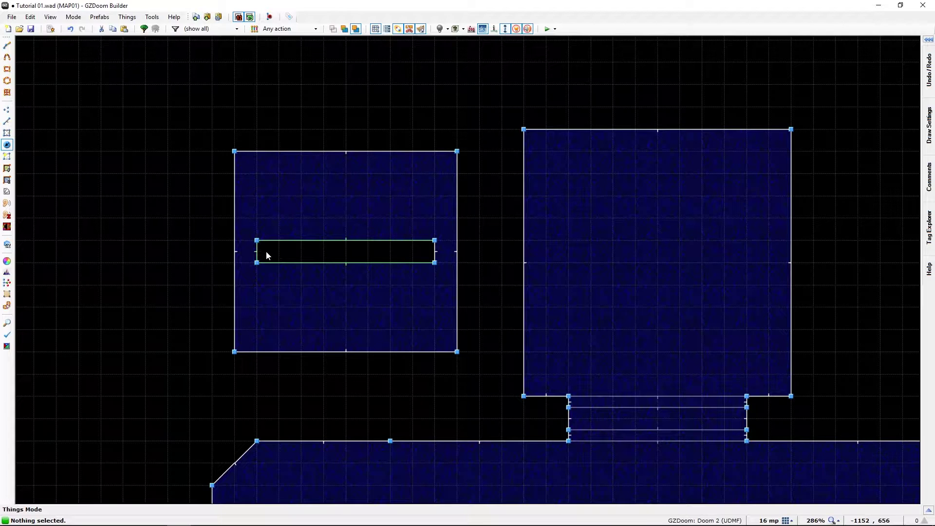
key(bracketleft)
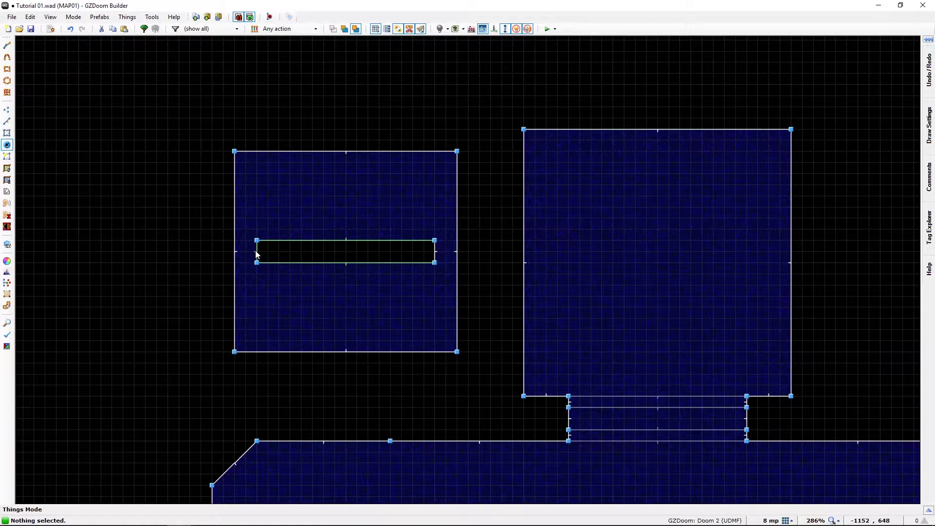
key(Insert)
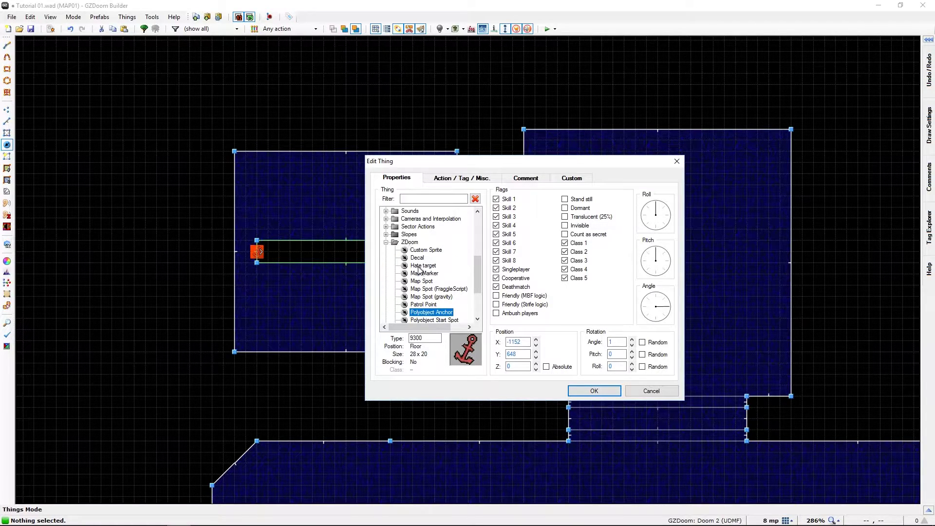
scroll(421, 271, up, 5)
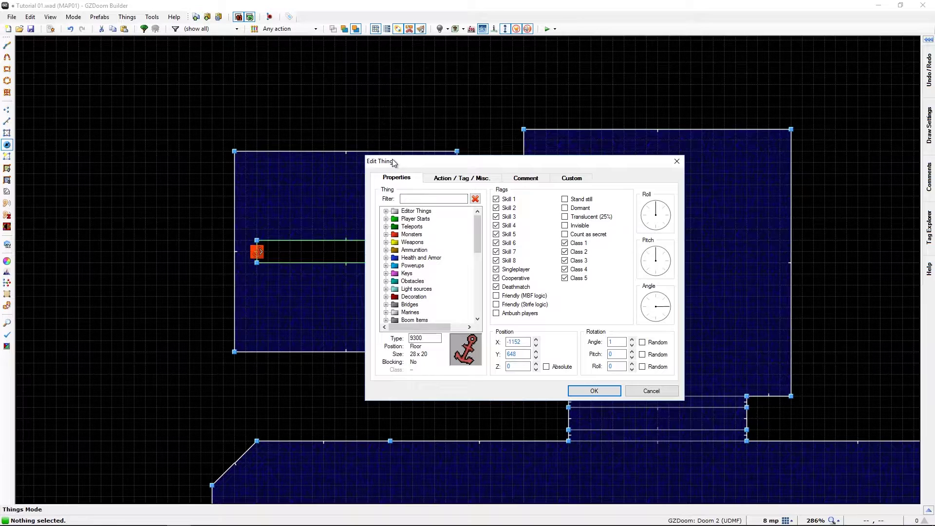
scroll(414, 282, down, 5)
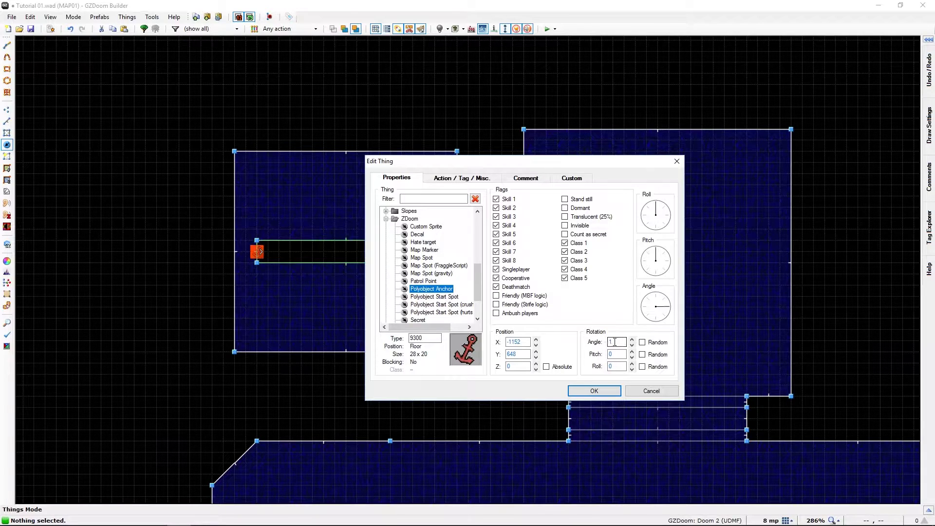
mouse_move(615, 341)
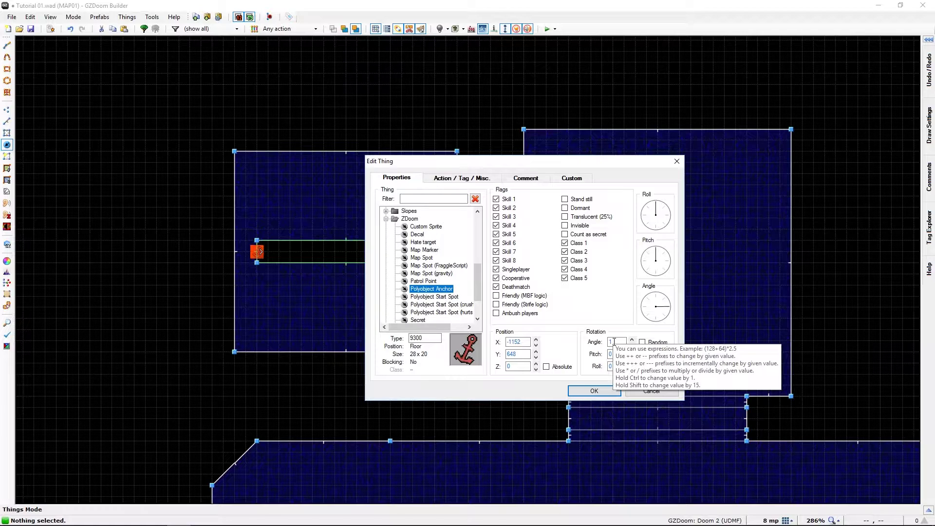
click(587, 392)
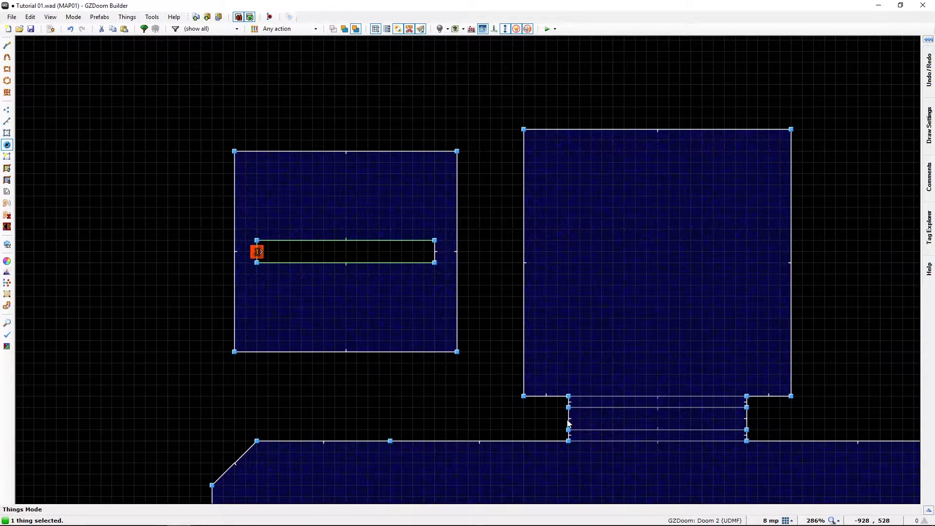
Step: Add a Polyobject Start Spot (9301) at the left edge of the small sector below the large room
key(Insert)
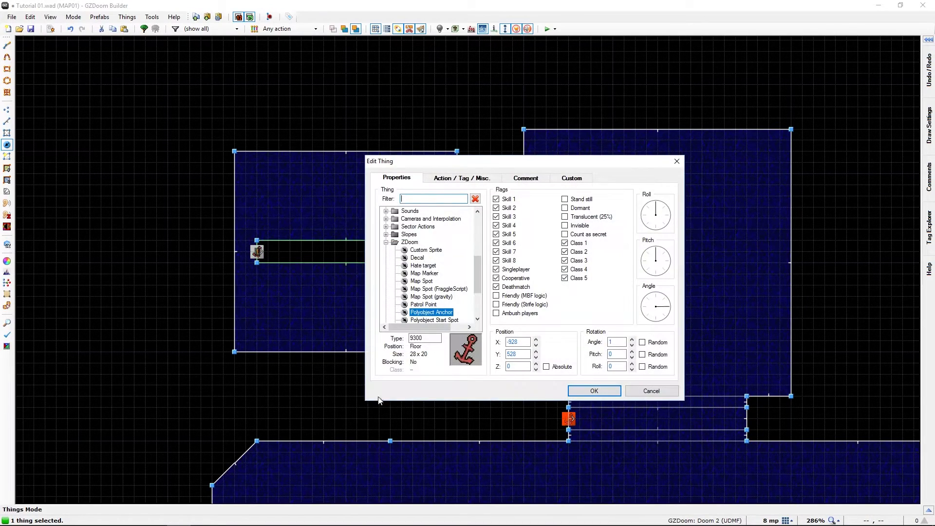
scroll(435, 311, down, 1)
click(442, 300)
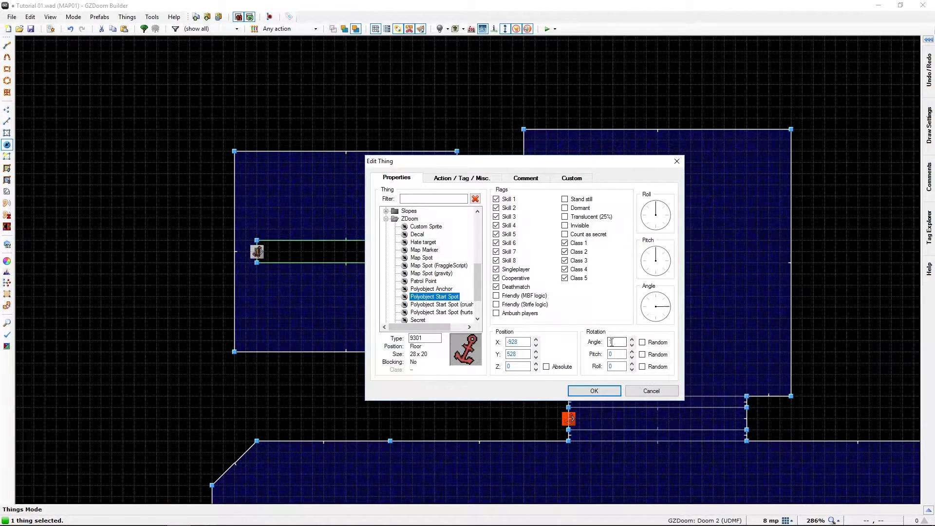
click(431, 178)
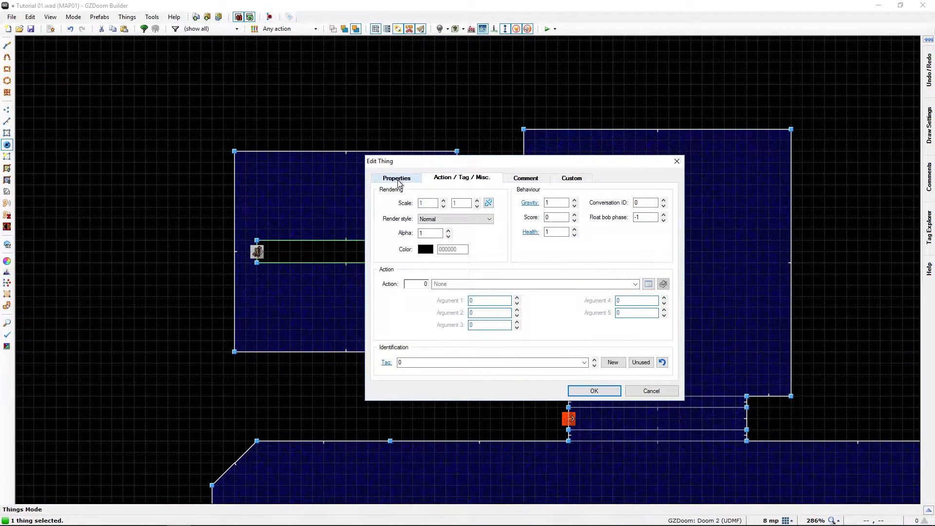
click(398, 181)
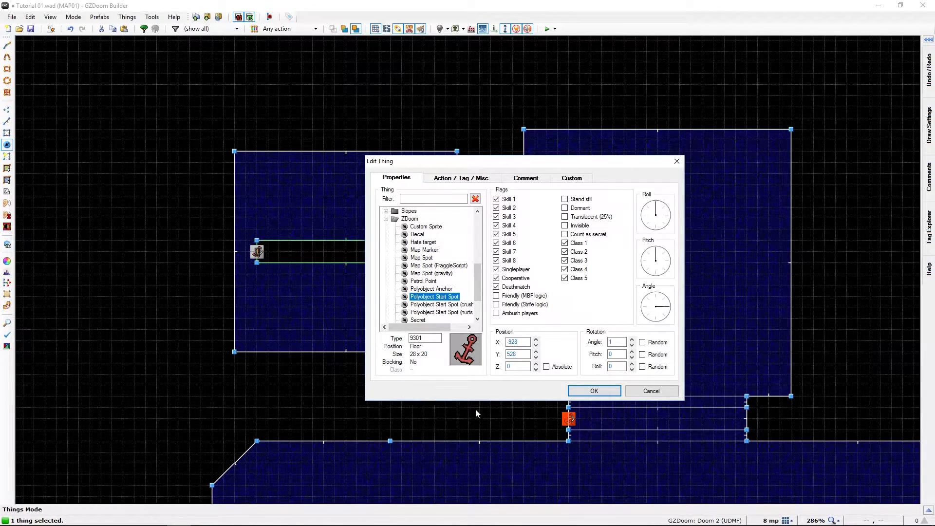
click(616, 392)
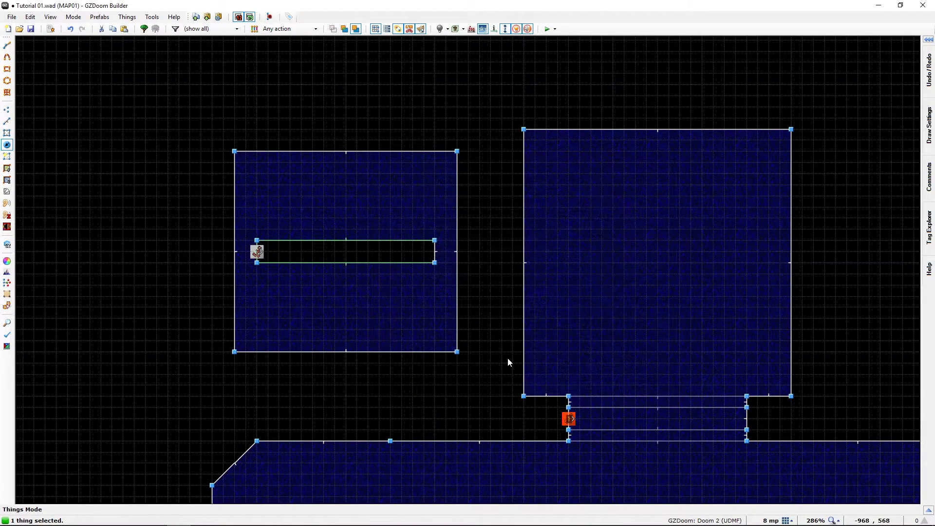
click(547, 30)
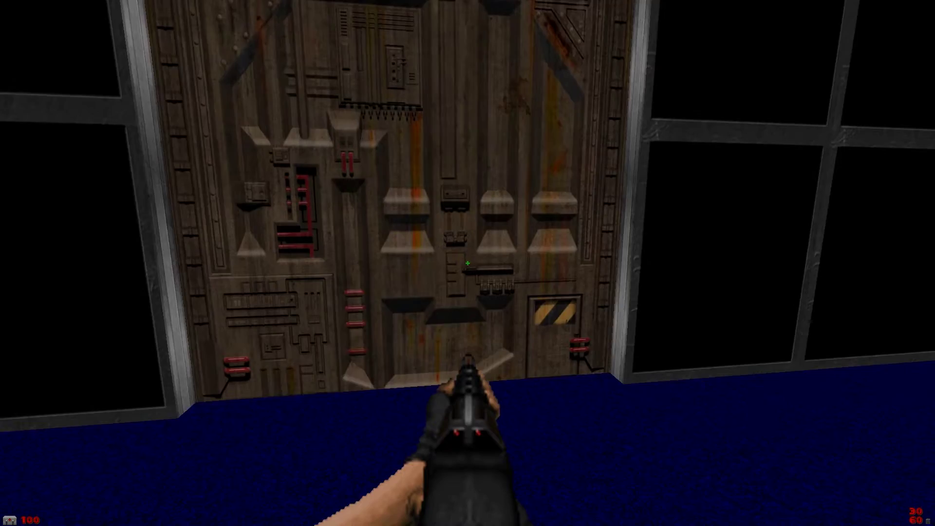
key(w)
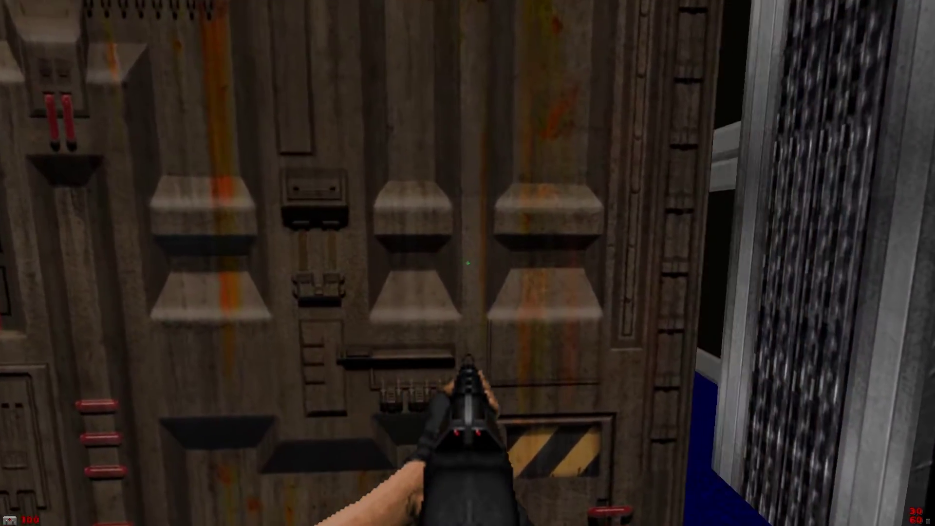
key(d)
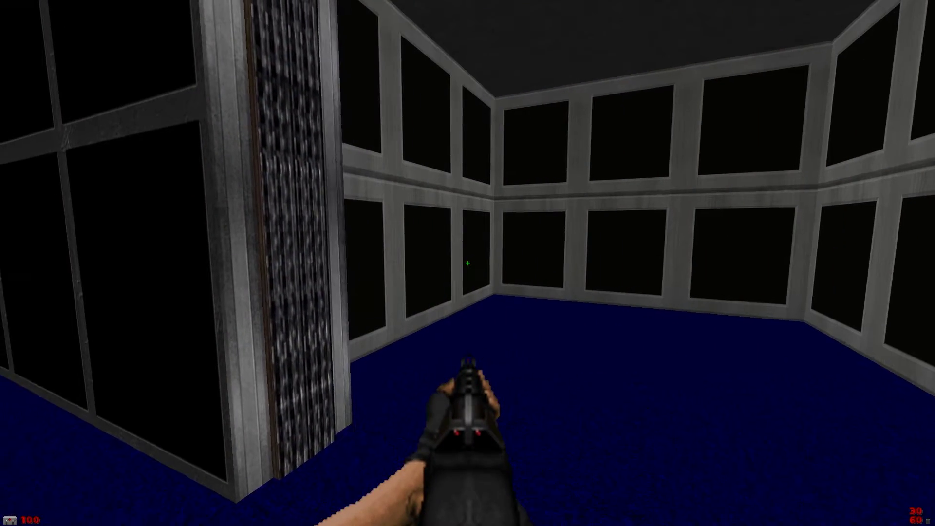
key(w)
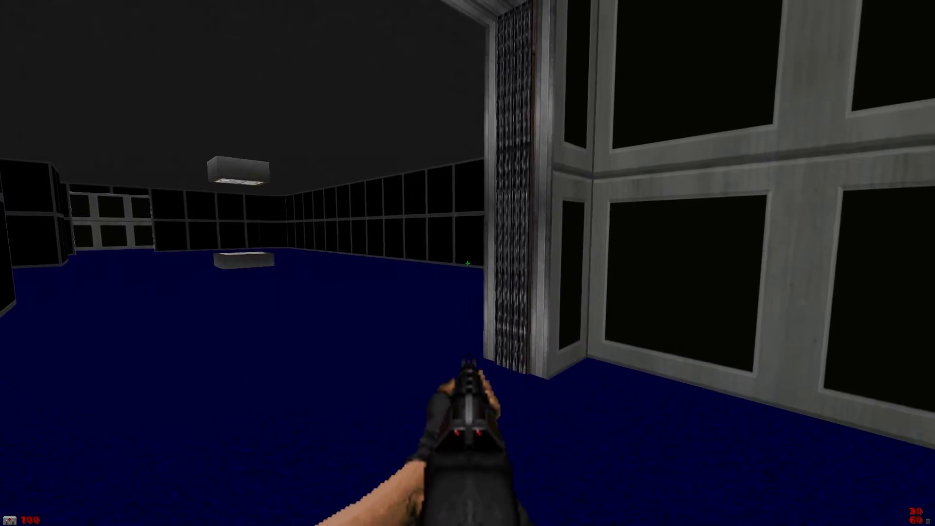
key(w)
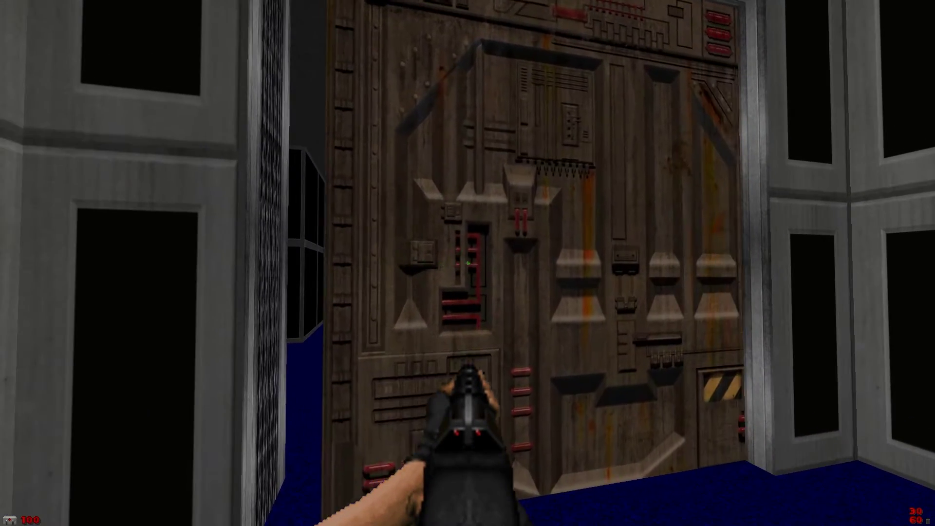
key(Right)
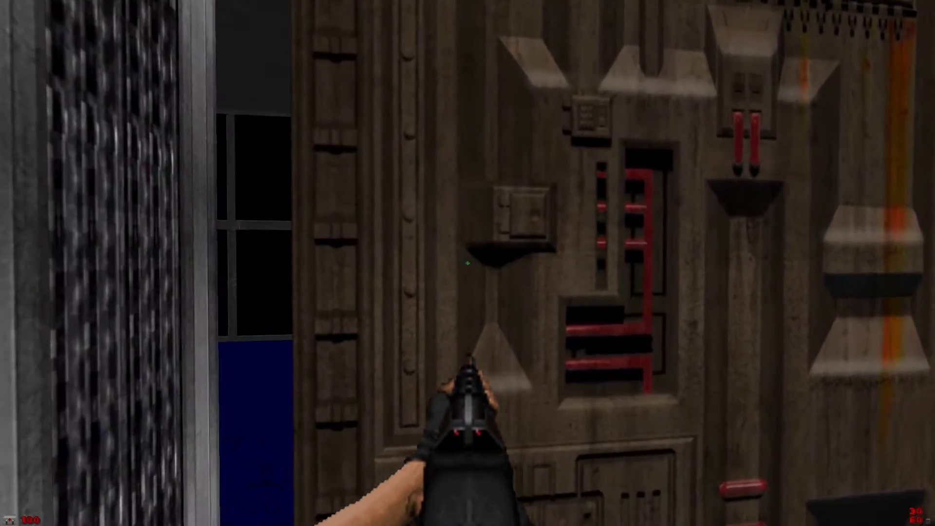
key(Left)
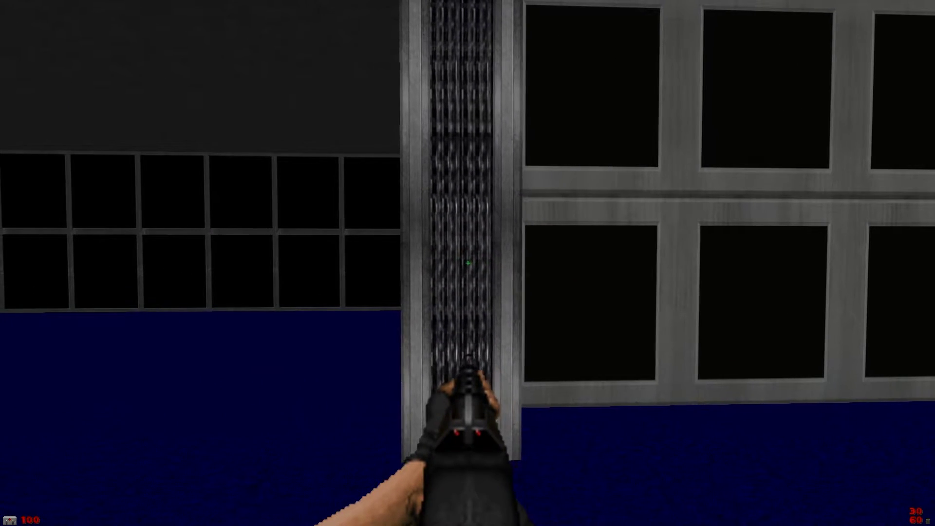
key(w)
key(s)
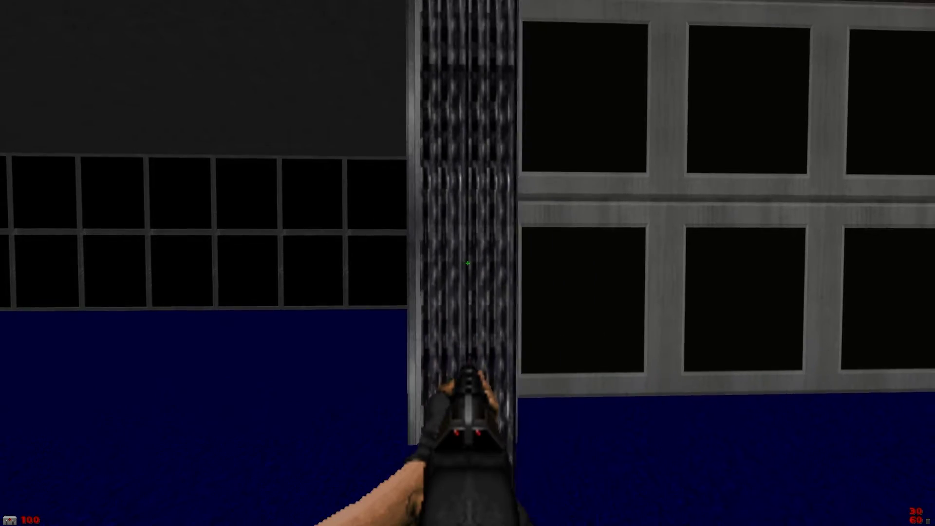
key(Right)
key(Left)
key(s)
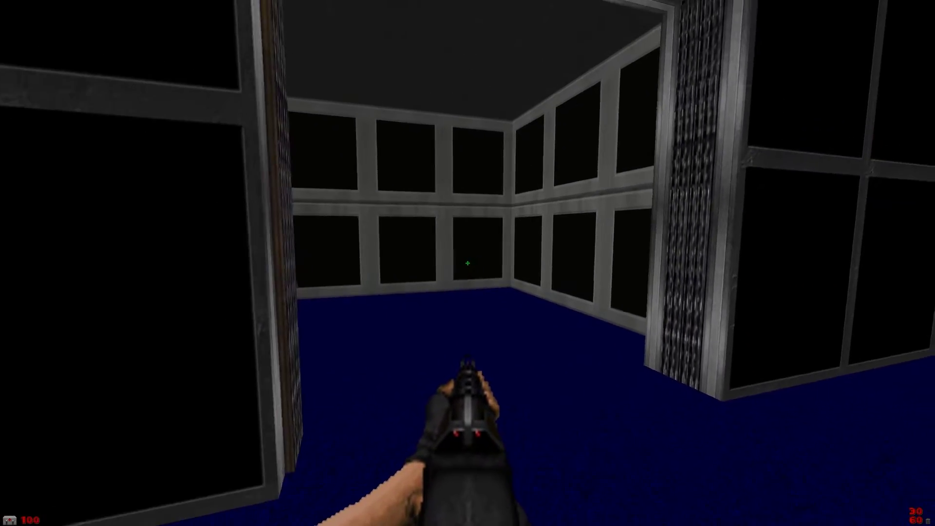
key(Left)
key(w)
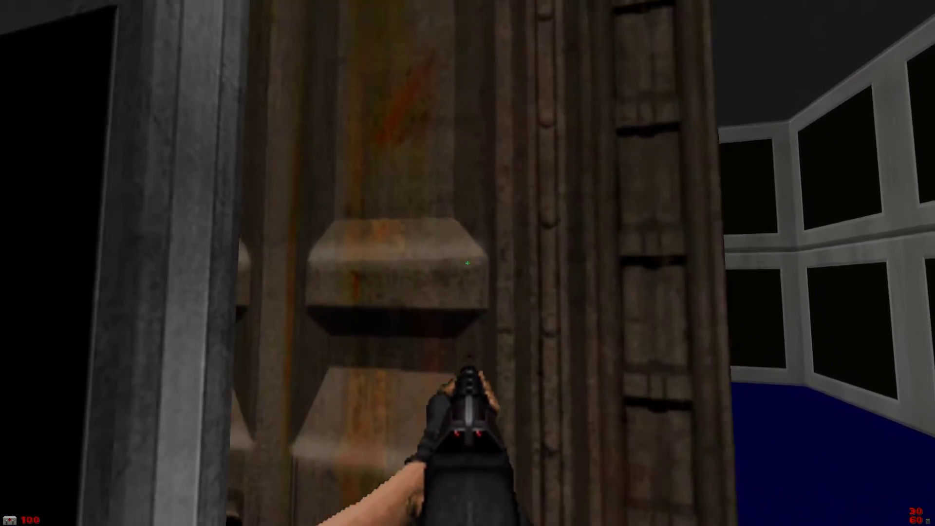
key(Up)
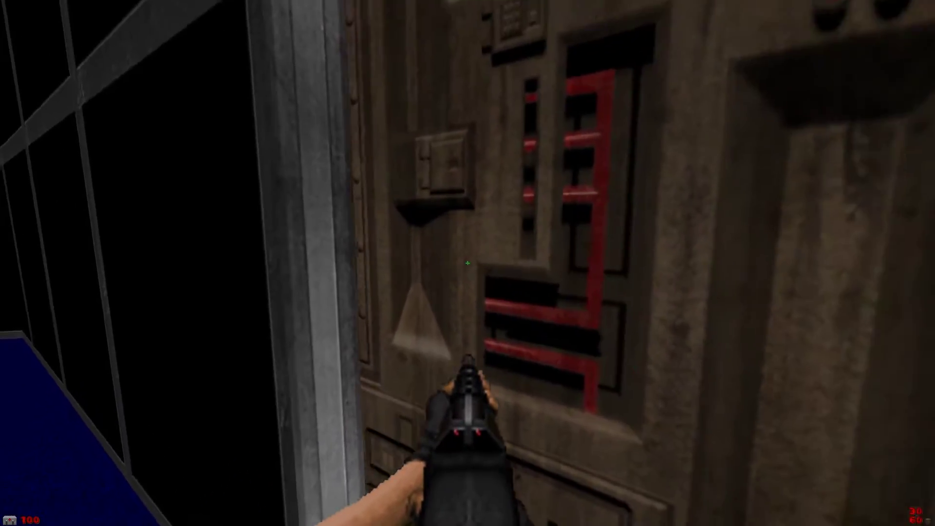
key(Down)
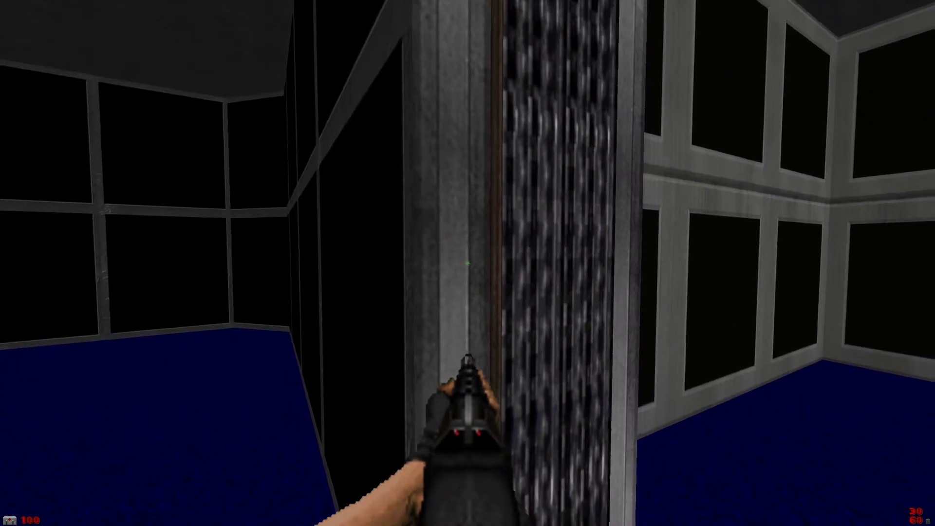
key(Right)
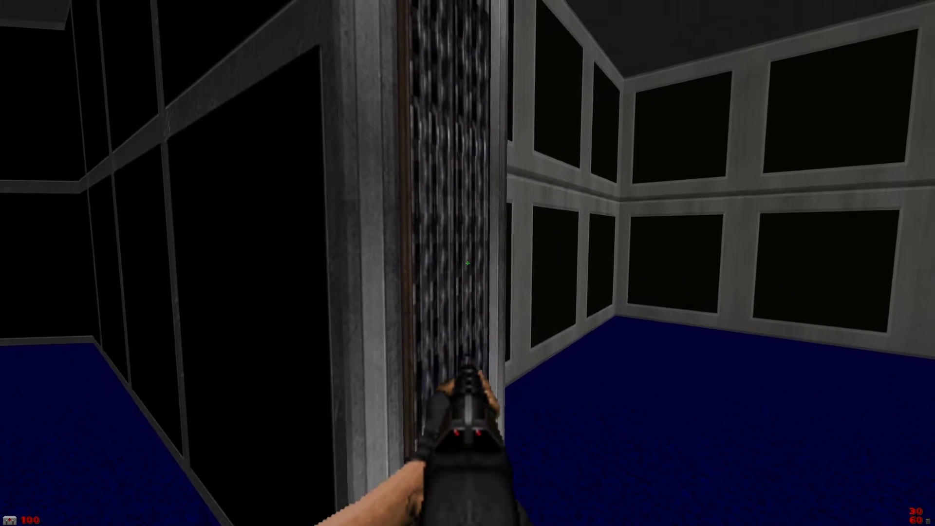
key(Left)
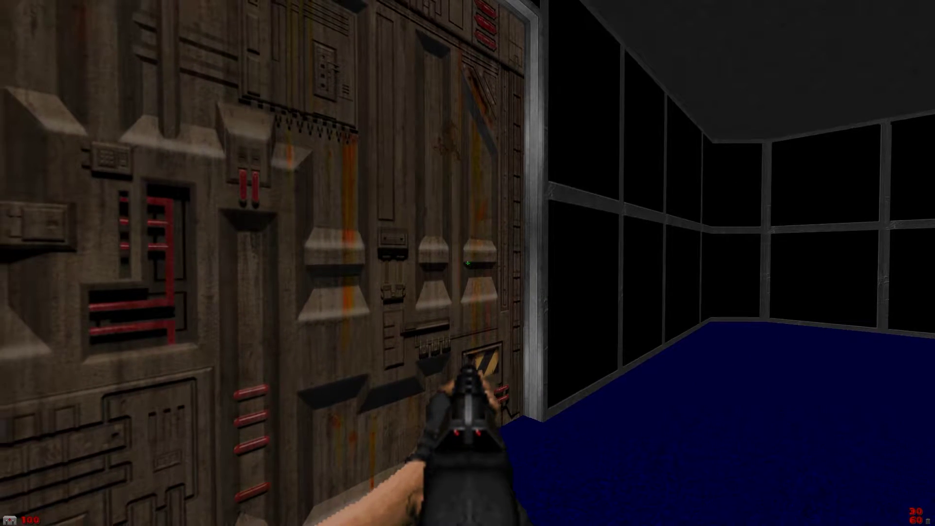
key(Left)
key(alt+F4)
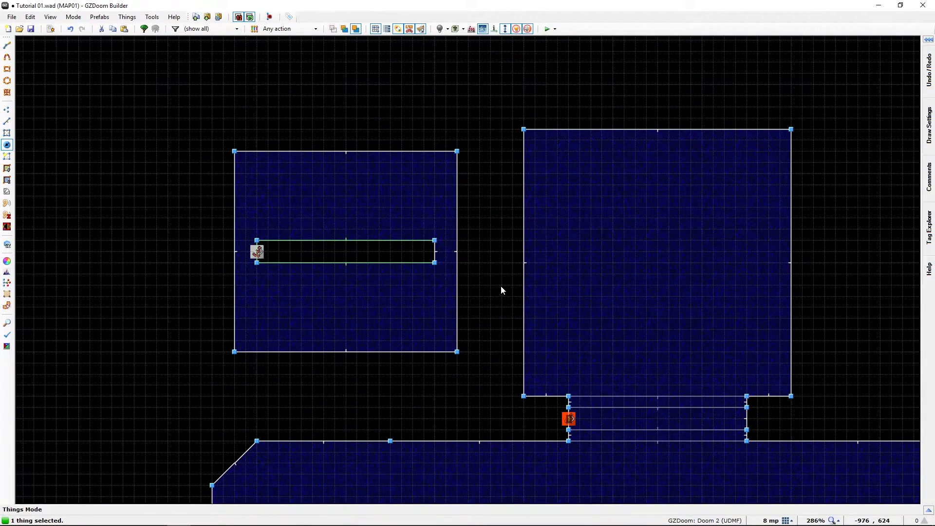
Step: In Linedefs mode, bring up the properties of the small rectangle's short left linedef
key(l)
middle_drag(501, 286, 334, 220)
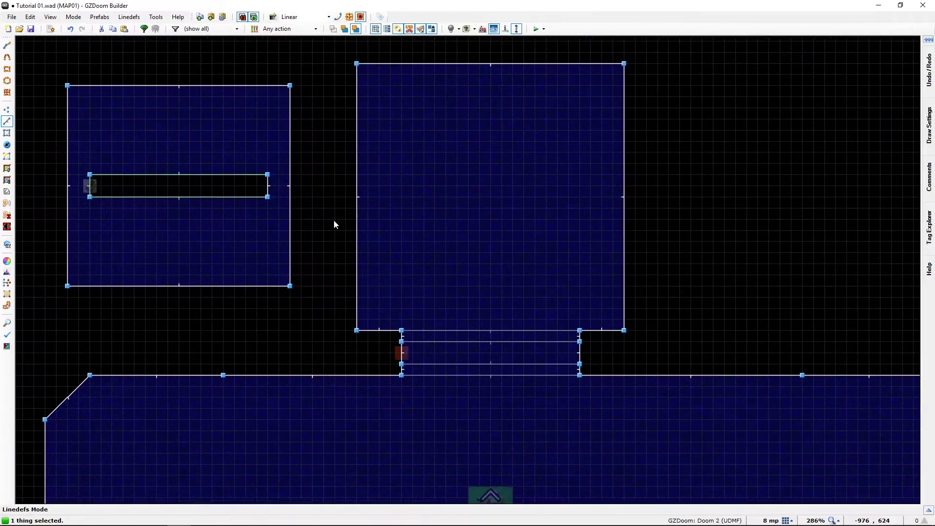
scroll(335, 221, down, 1)
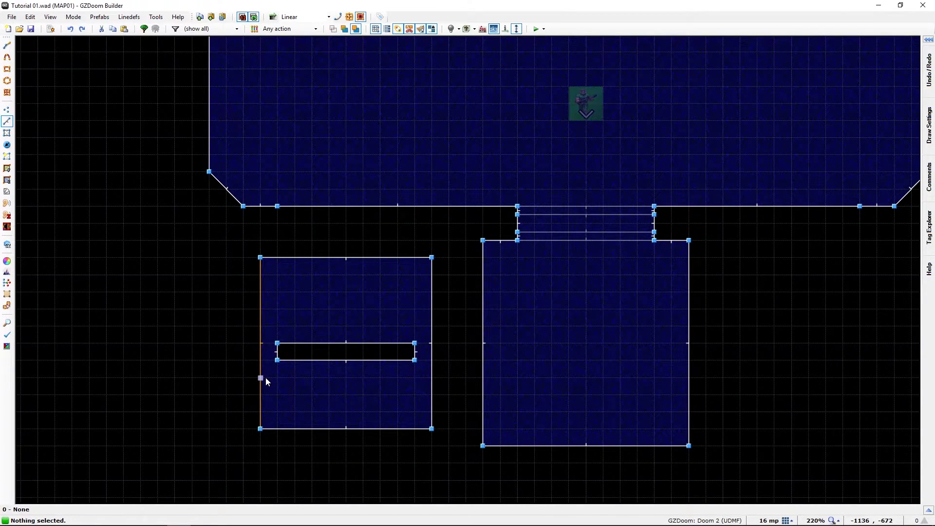
right_click(277, 352)
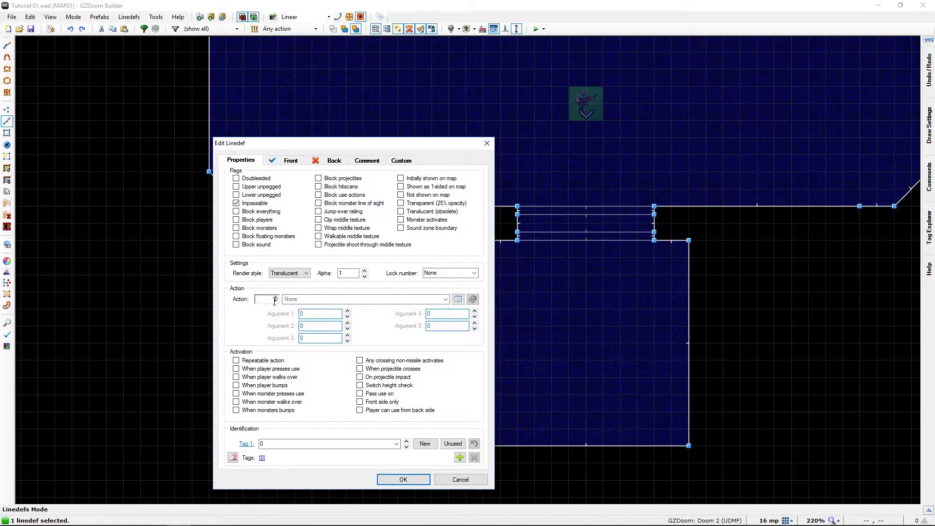
Step: Make the short left edge a Polyobject Start Line for polyobject 2, keeping sound number 0
click(274, 299)
text(1)
key(Delete)
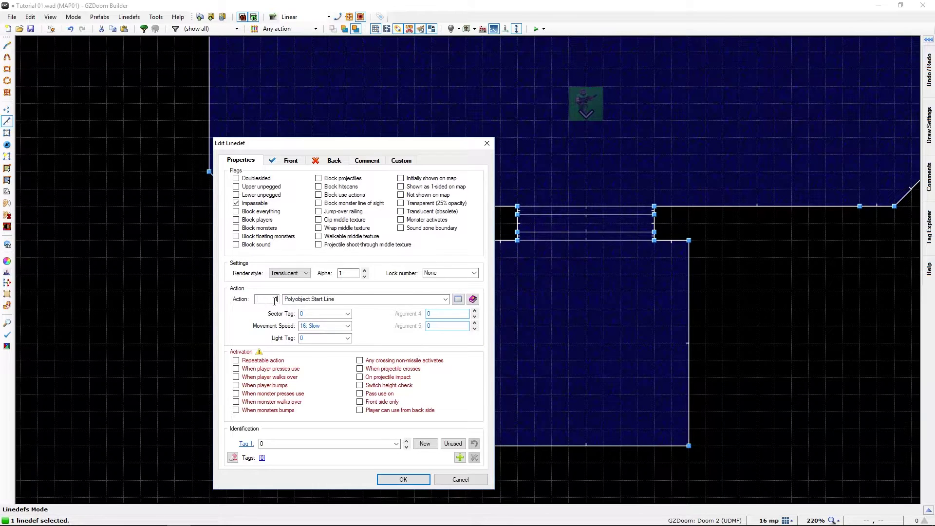
key(Tab)
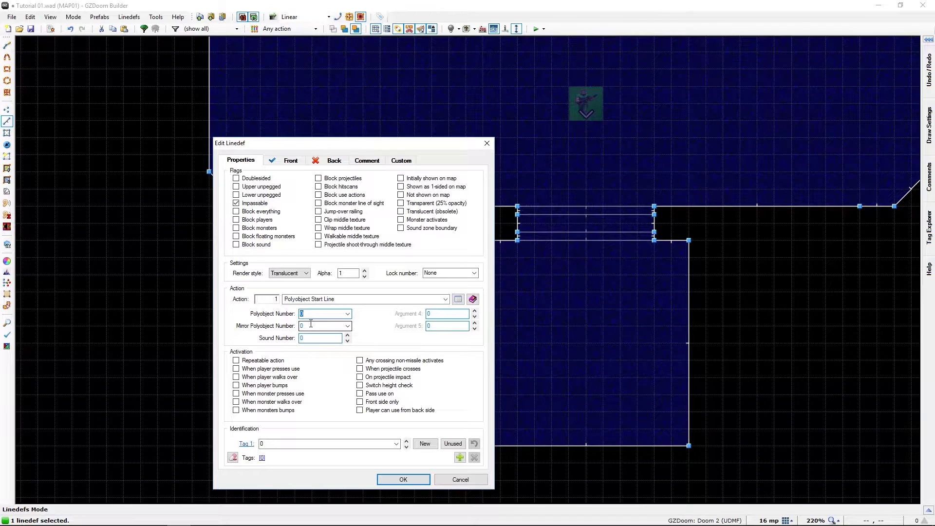
text(2)
click(303, 338)
click(322, 337)
click(387, 481)
click(322, 364)
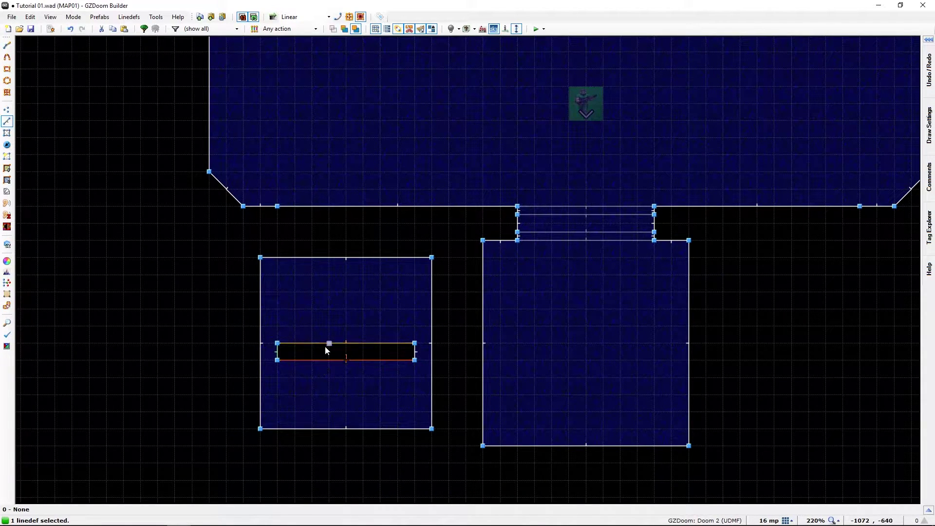
Step: Make the top and bottom edges Polyobject Rotate Right for polyobject 2, triggered on use
click(325, 343)
right_click(326, 346)
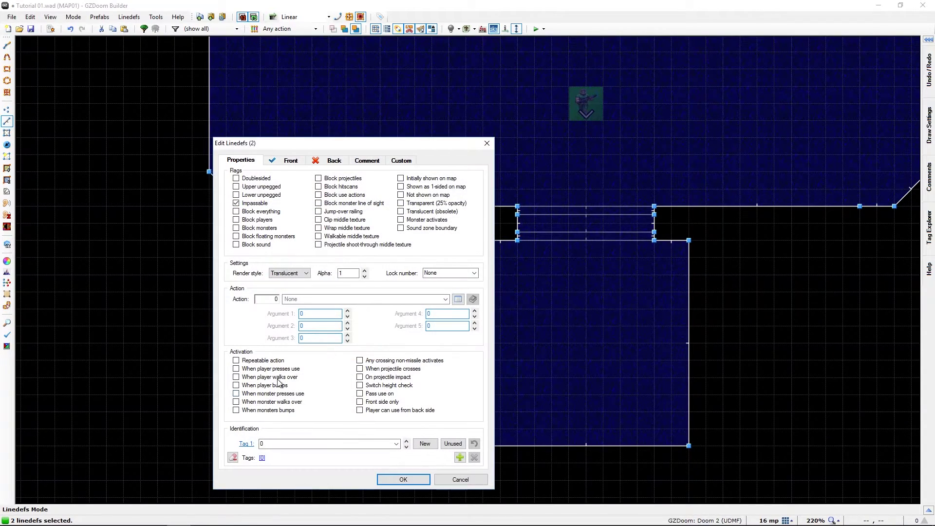
click(236, 369)
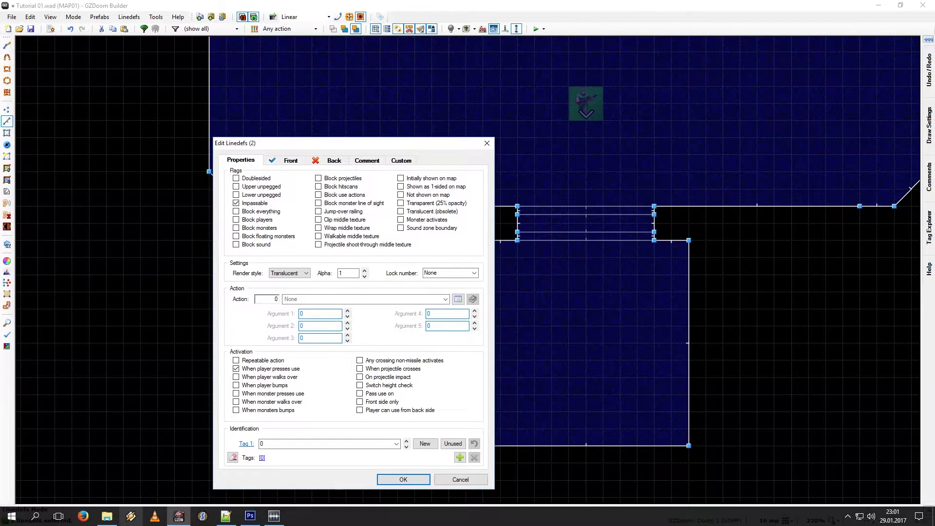
mouse_move(106, 515)
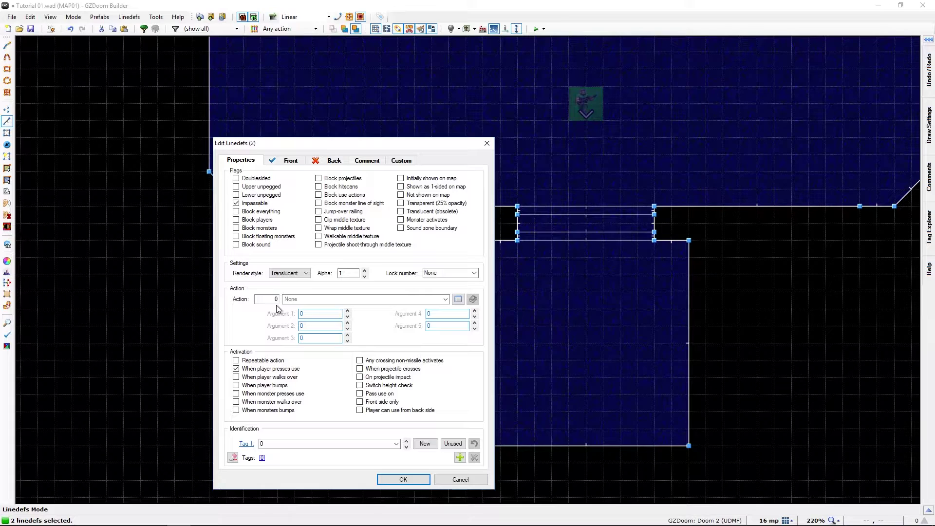
click(445, 299)
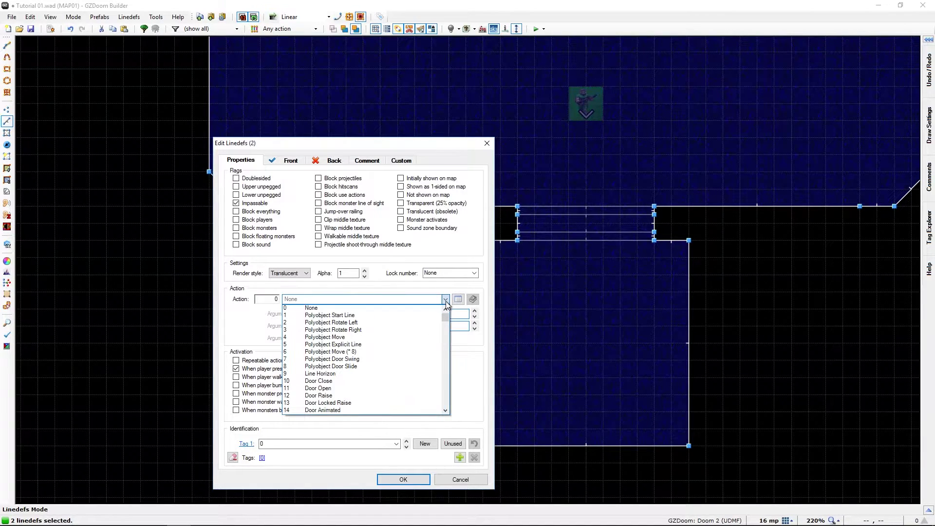
click(398, 331)
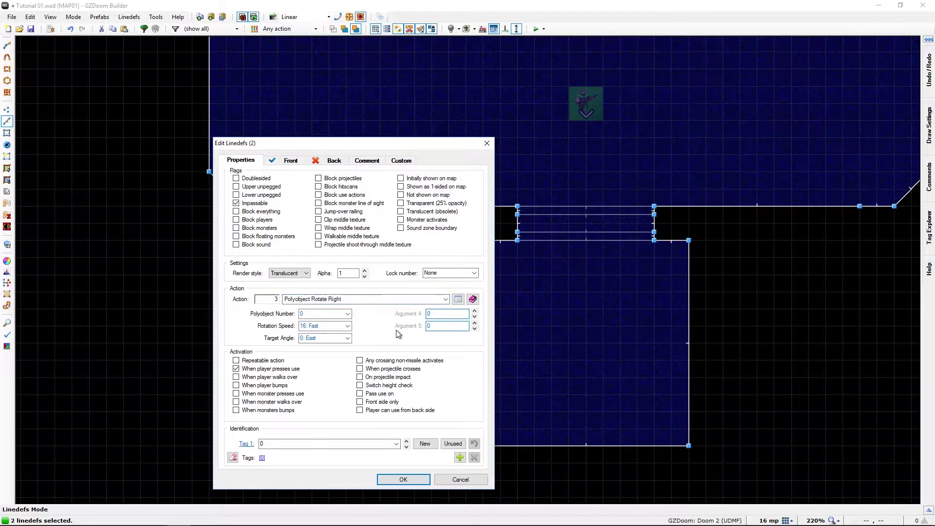
click(304, 314)
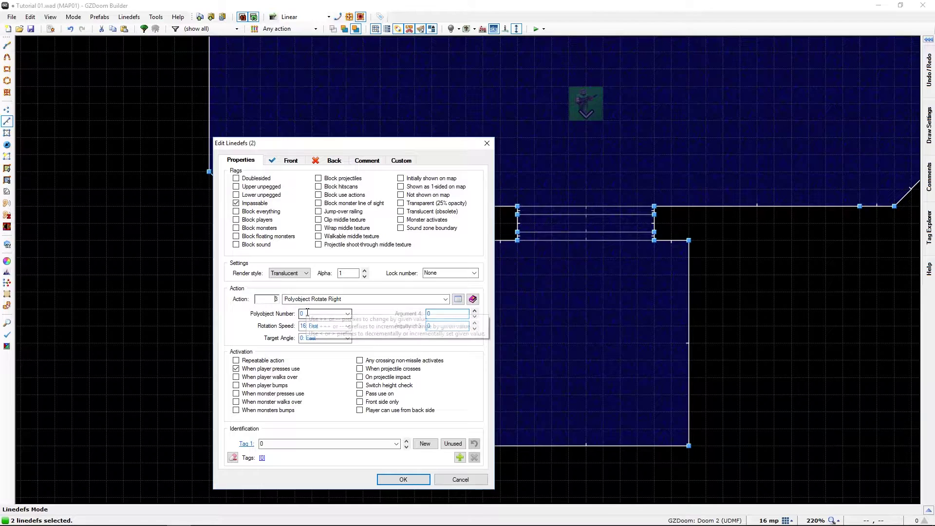
text(2)
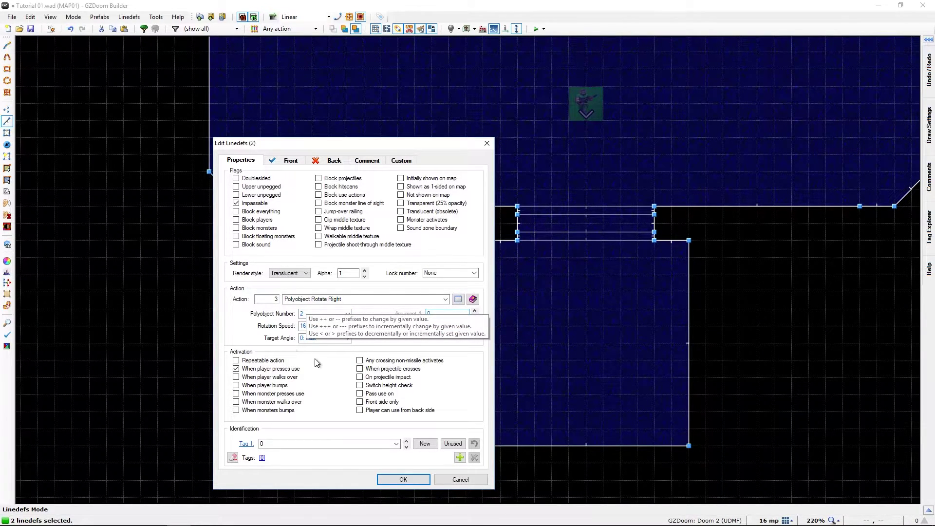
Step: Set the rotation speed to 4 Normal and target angle to 64 North, and confirm
click(300, 326)
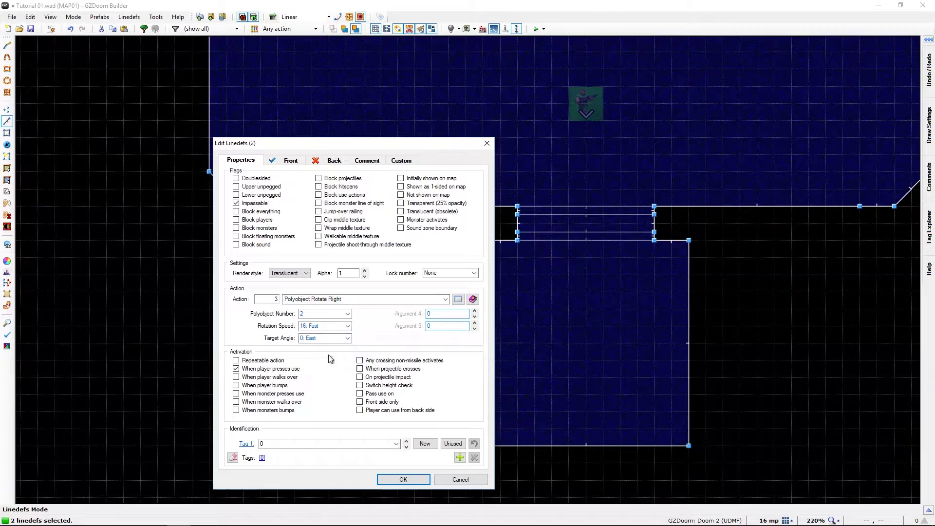
click(350, 328)
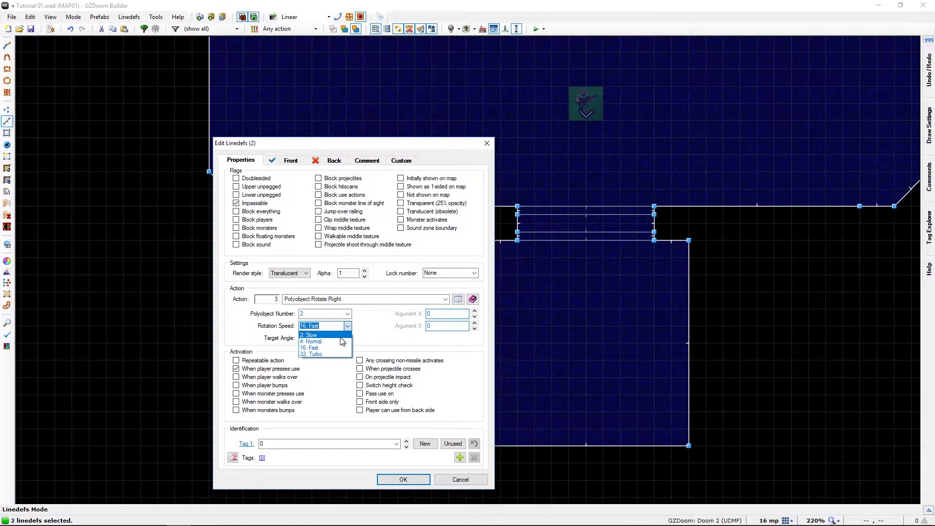
click(341, 347)
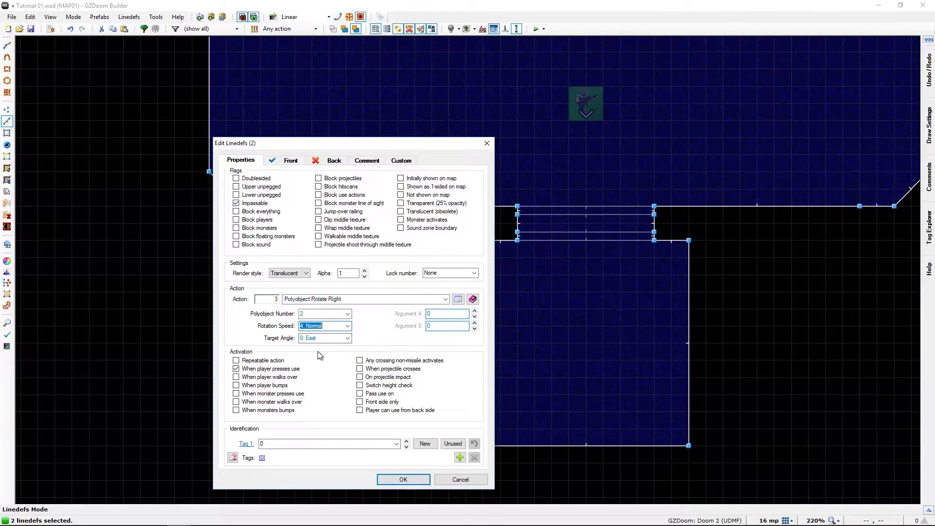
click(348, 339)
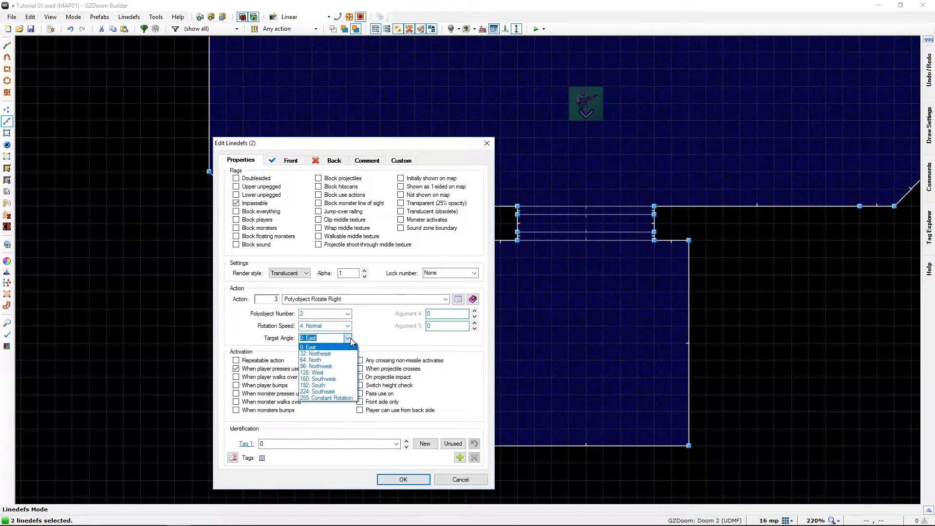
click(325, 360)
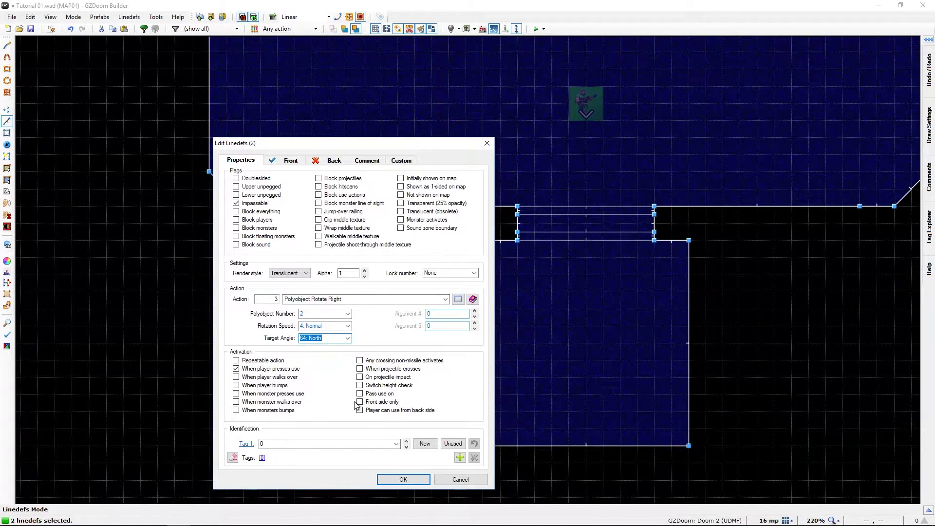
click(411, 479)
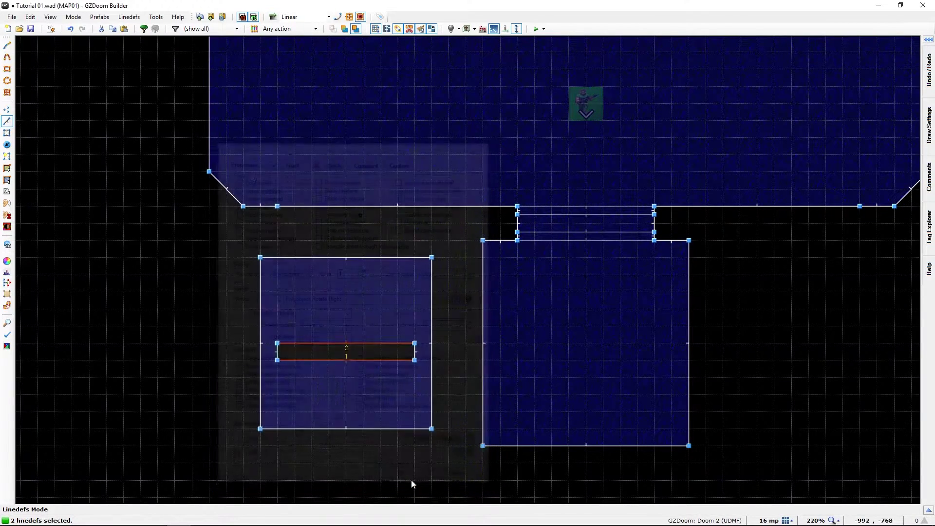
Step: On a finer grid, place a Polyobject Anchor (9300) at the small rectangle's left end
click(419, 380)
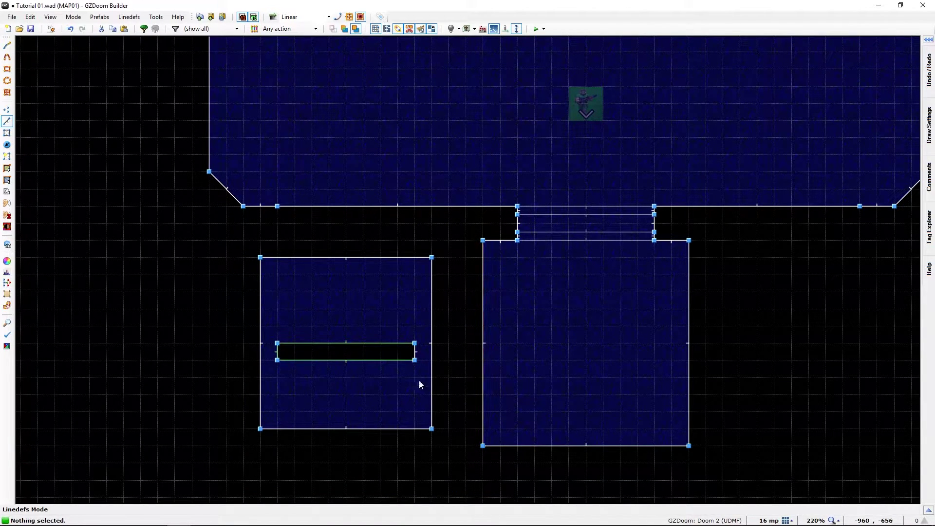
key(t)
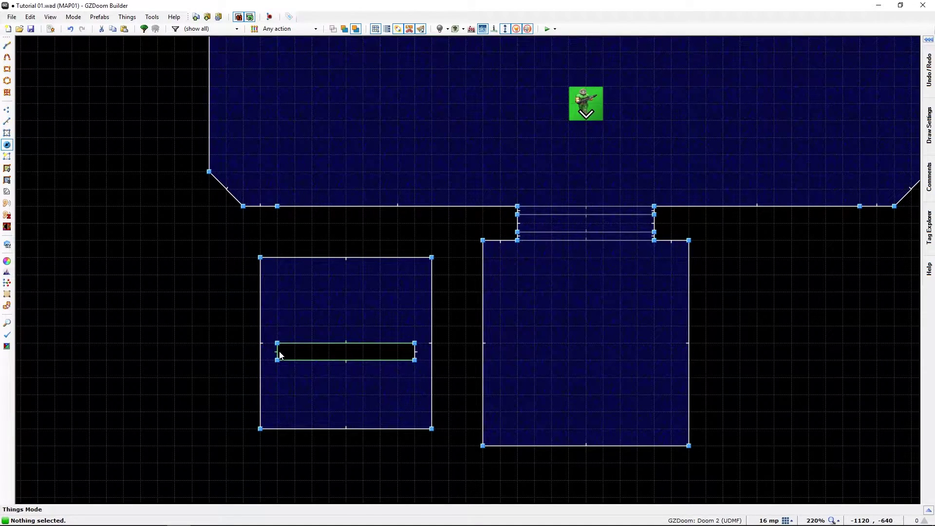
key(bracketleft)
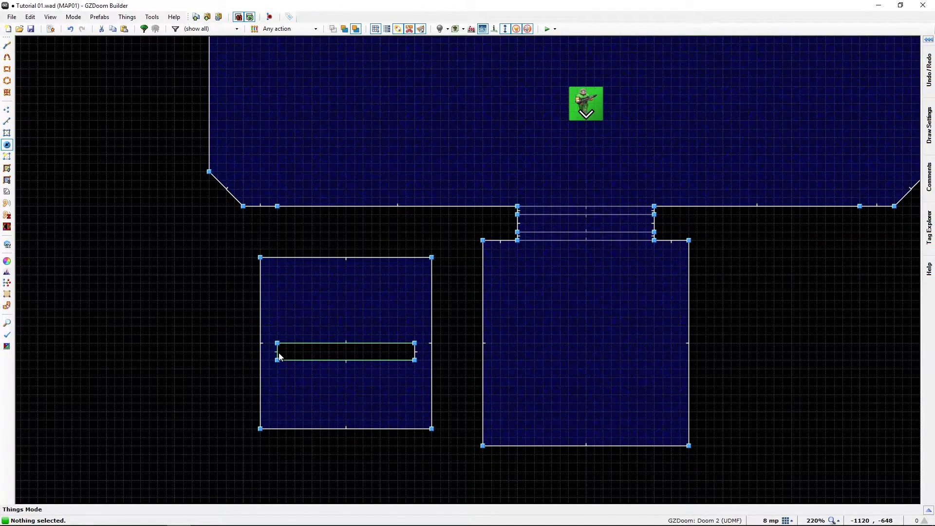
key(Insert)
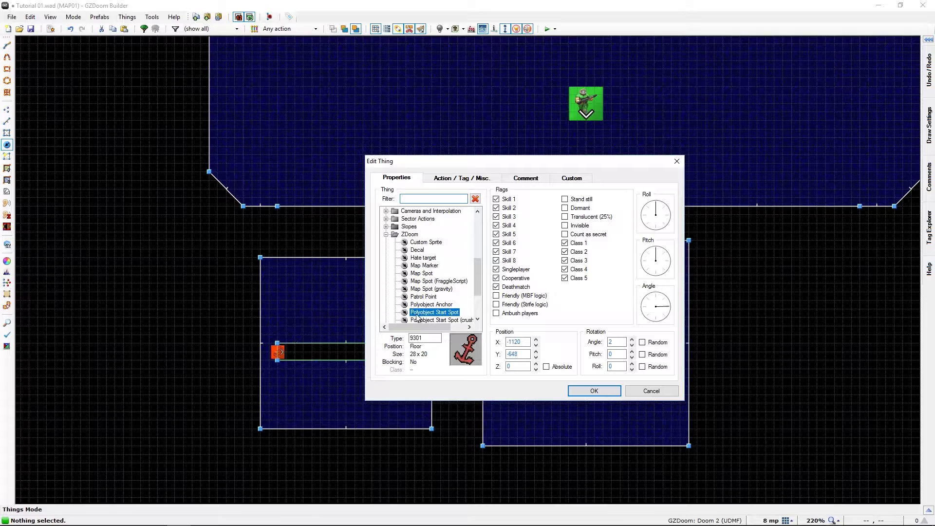
click(427, 305)
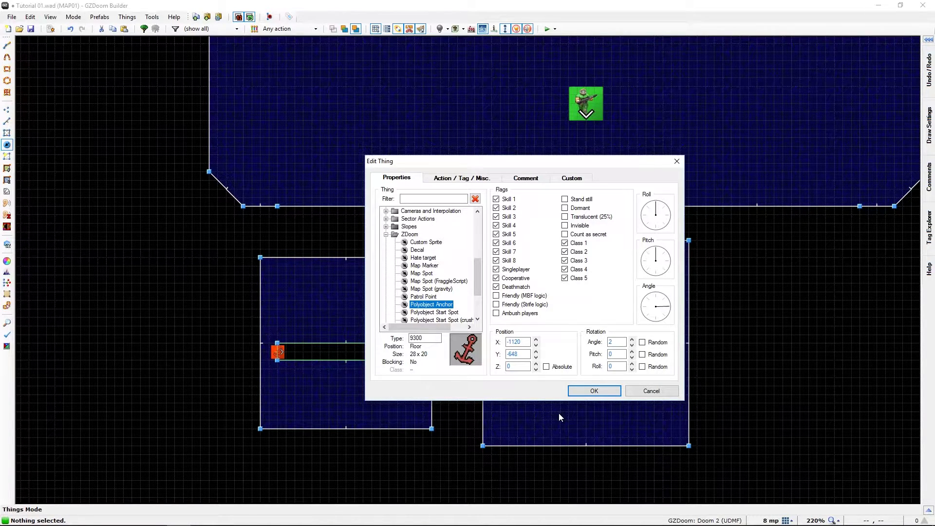
click(576, 393)
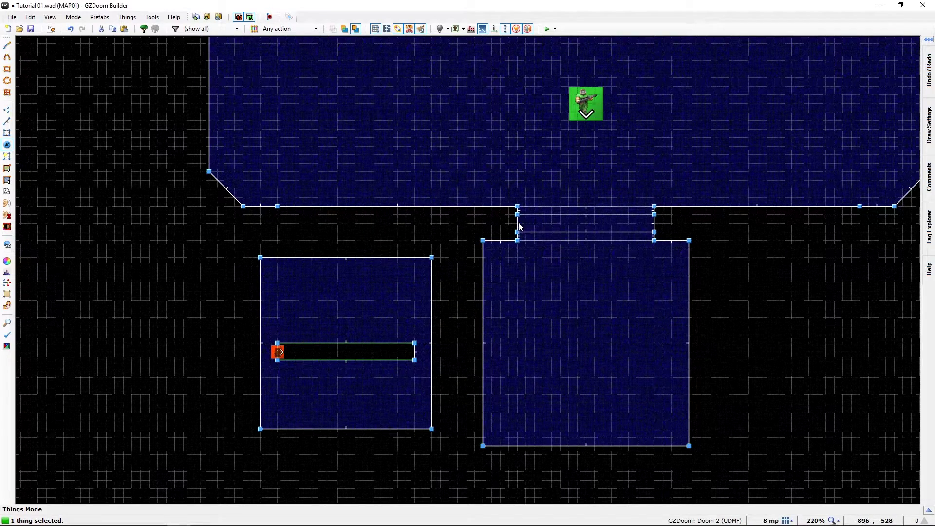
Step: Add a Polyobject Start Spot (9301) at the passage's left corner
key(Insert)
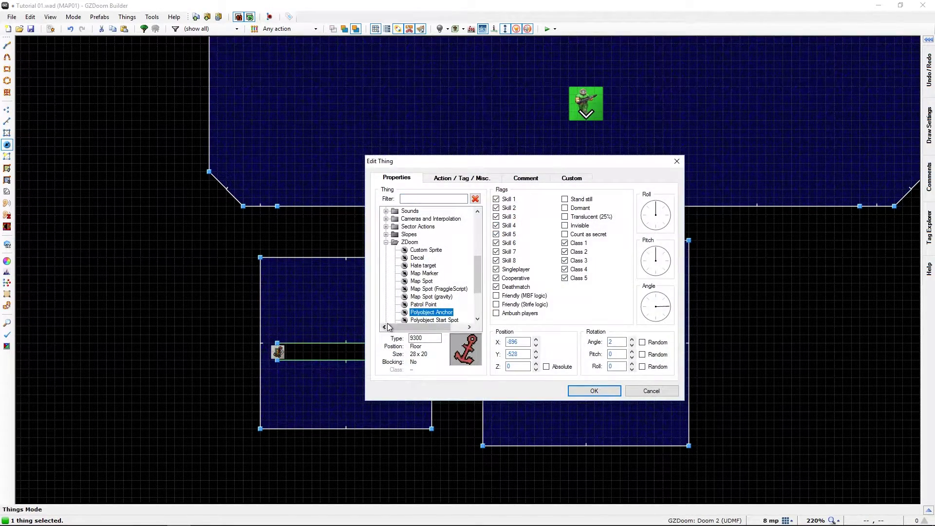
click(431, 320)
click(583, 393)
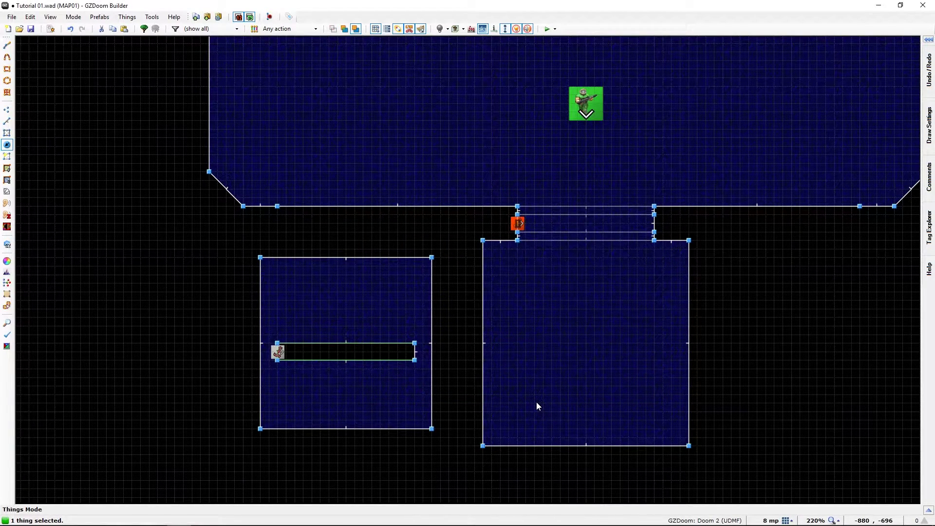
key(l)
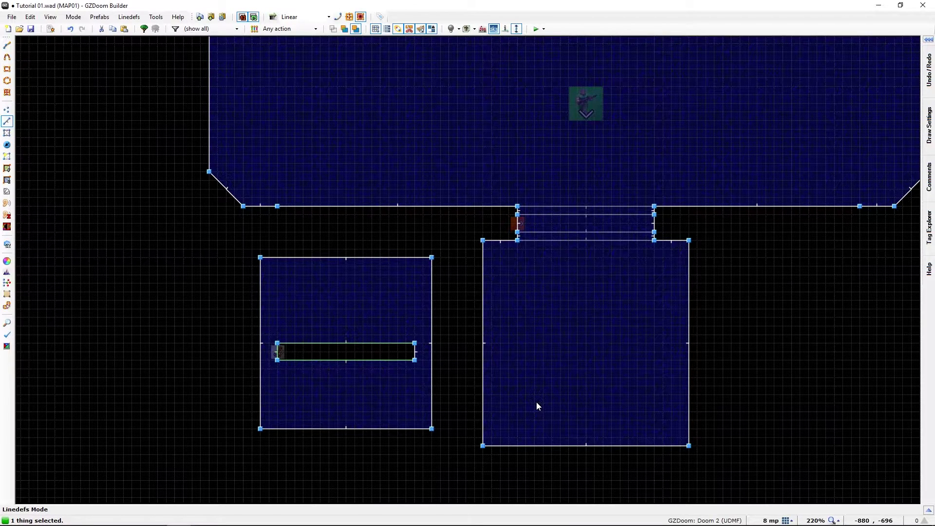
Step: Set the grid back to 16 and launch MAP01 in GZDoom for a test run
key(bracketright)
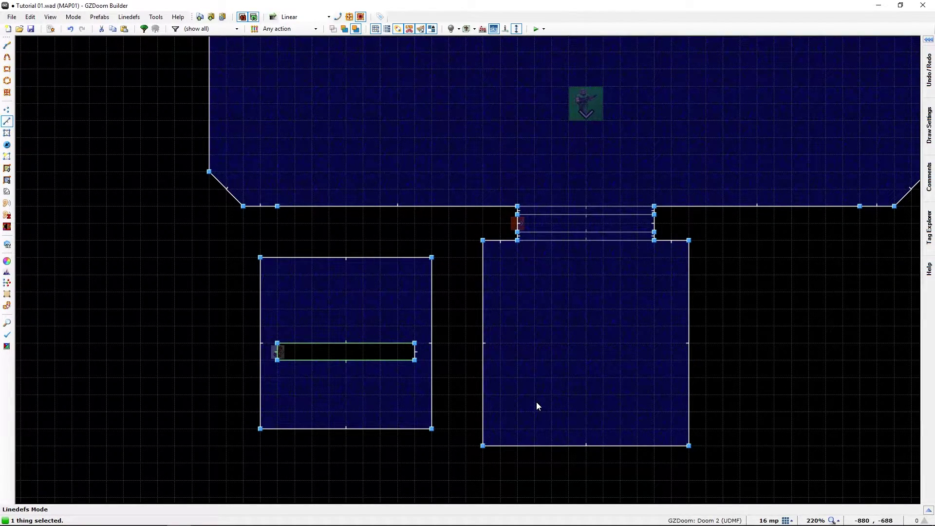
click(535, 30)
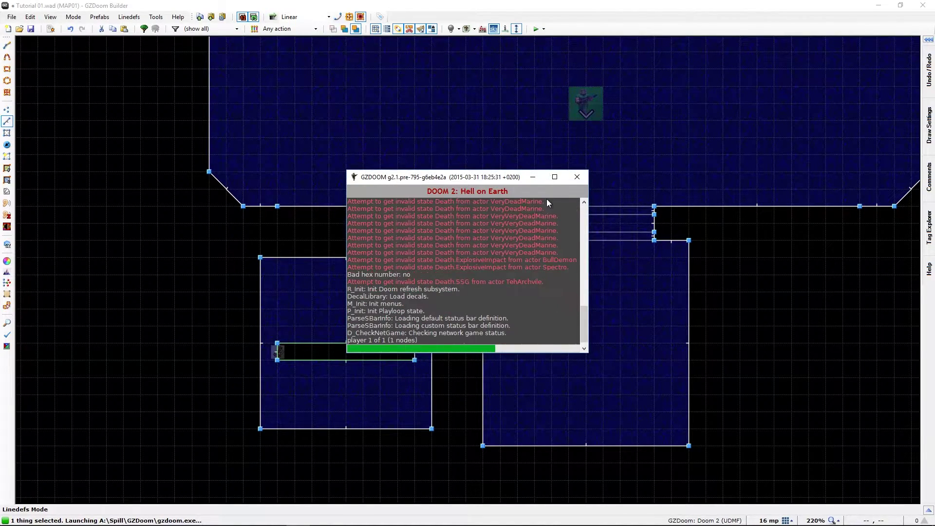
Step: Walk up to the brown tech door and watch its panel slide, looking up at it
key(w)
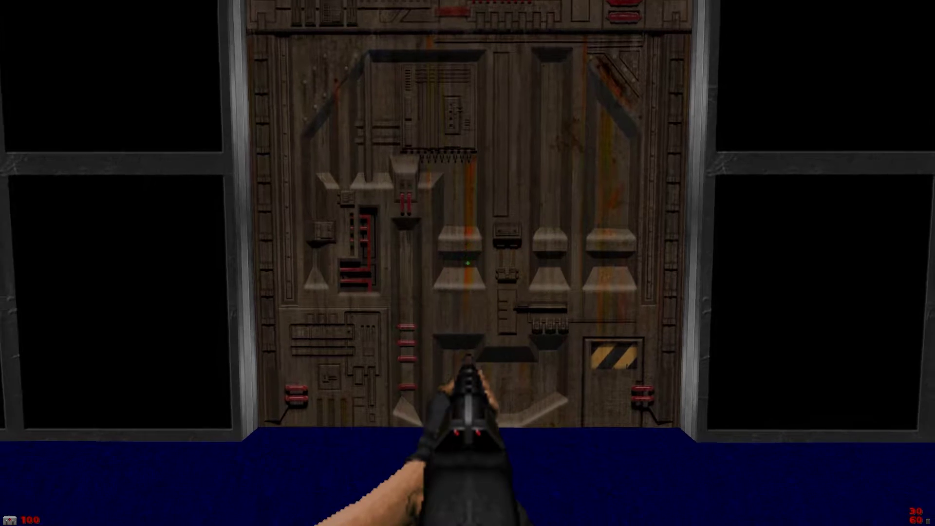
key(Left)
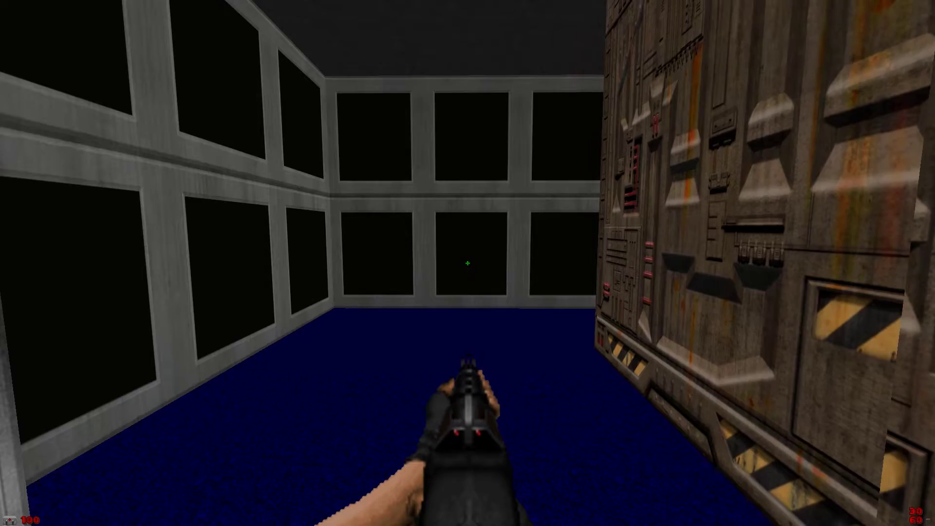
key(Right)
key(Right)
key(Up)
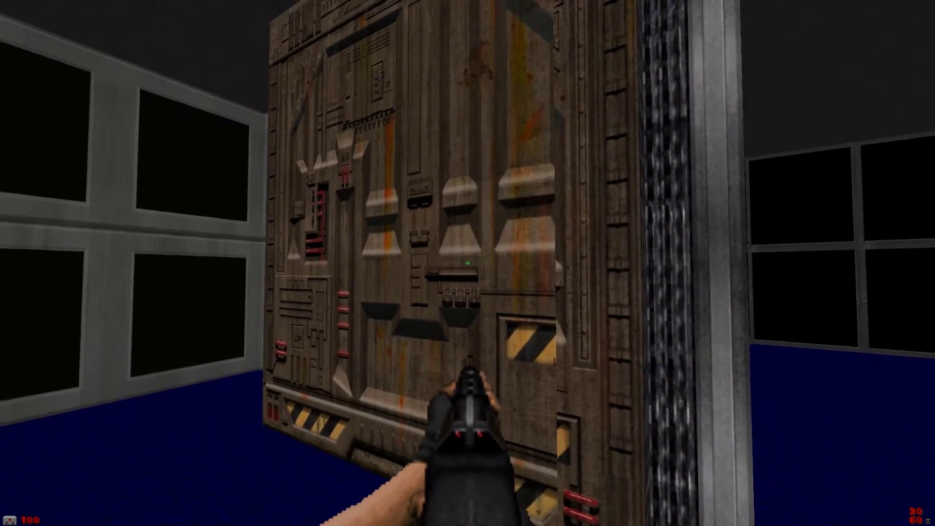
key(Page_Down)
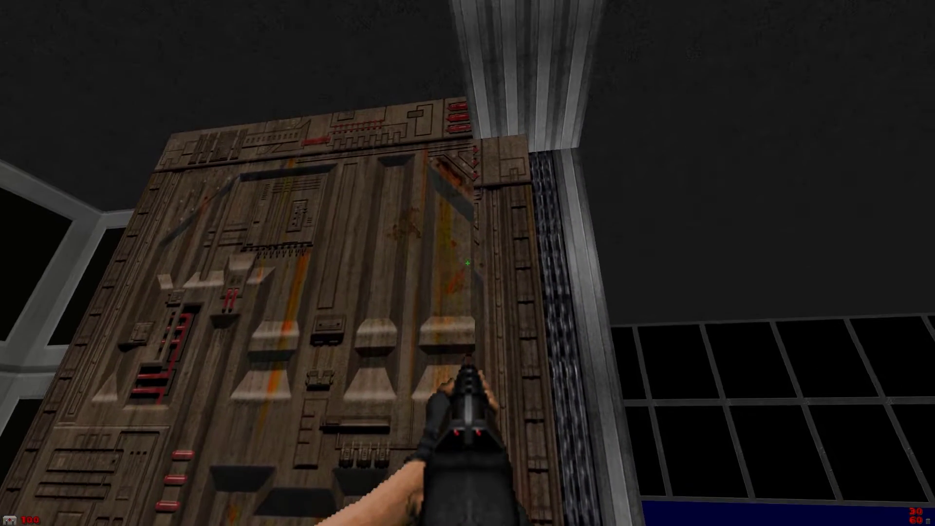
key(End)
key(Left)
key(Up)
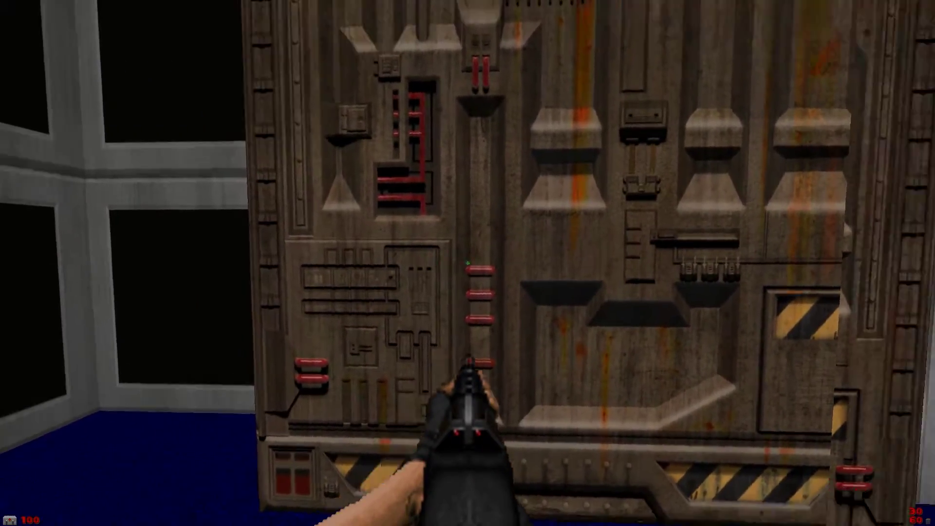
key(Down)
key(Right)
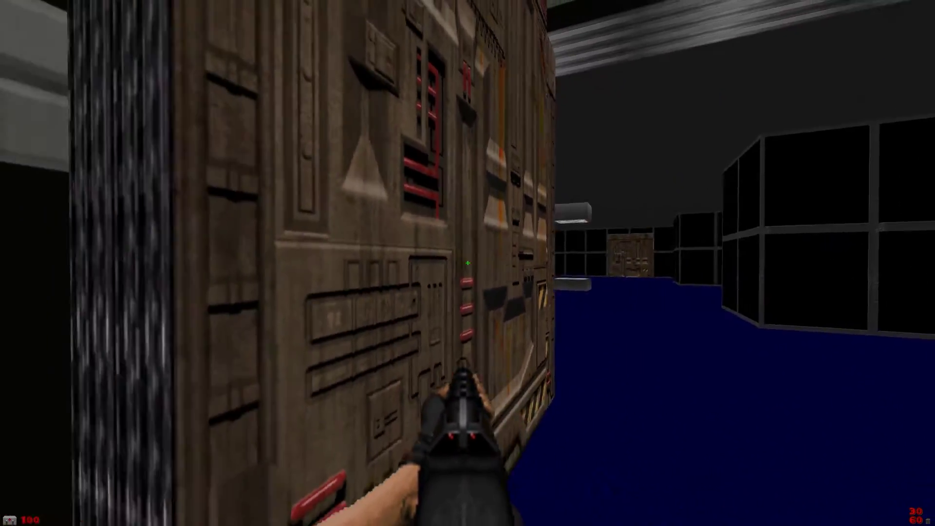
key(Up)
key(Right)
key(Down)
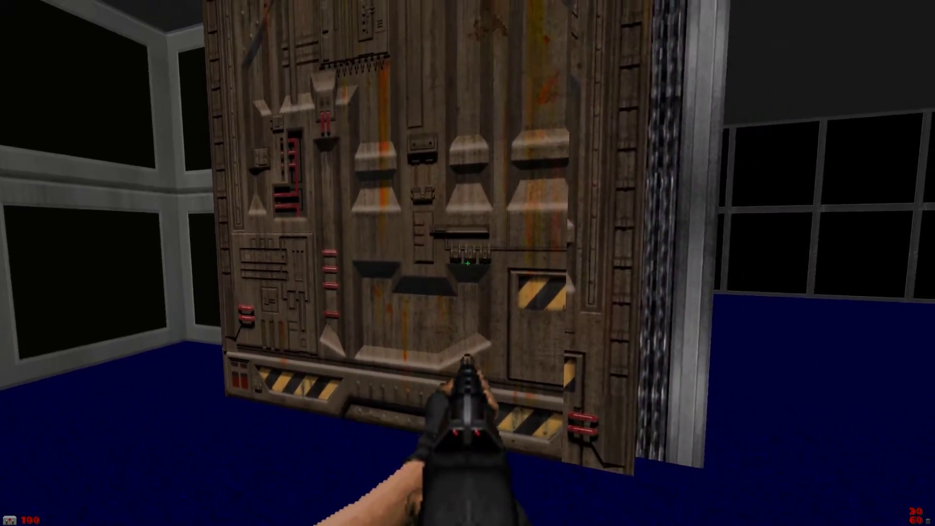
Step: Circle the sliding door and grey pillar, viewing the panel's edges from several angles
key(Up)
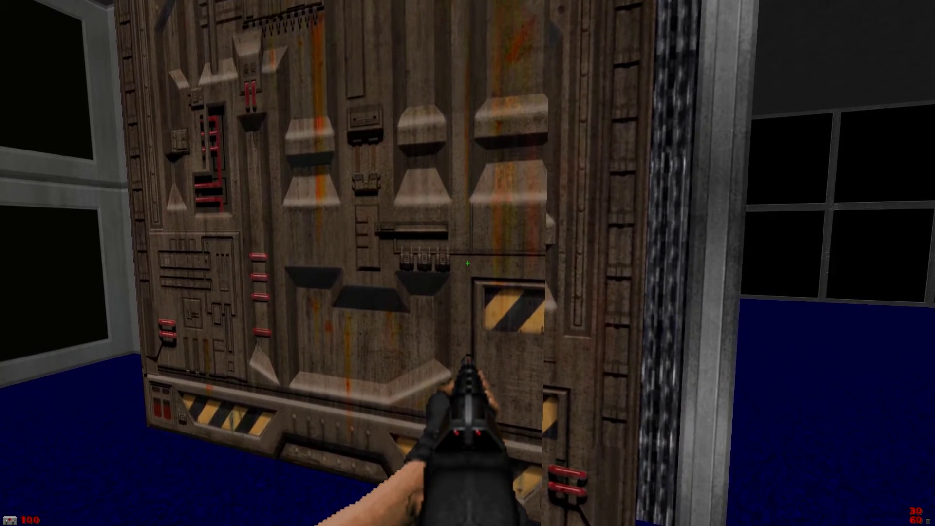
key(Right)
key(Left)
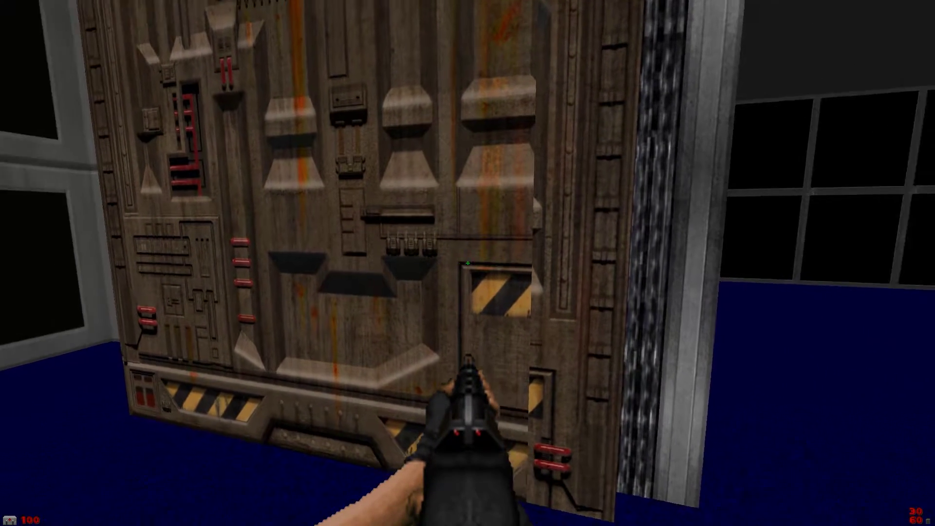
key(Right)
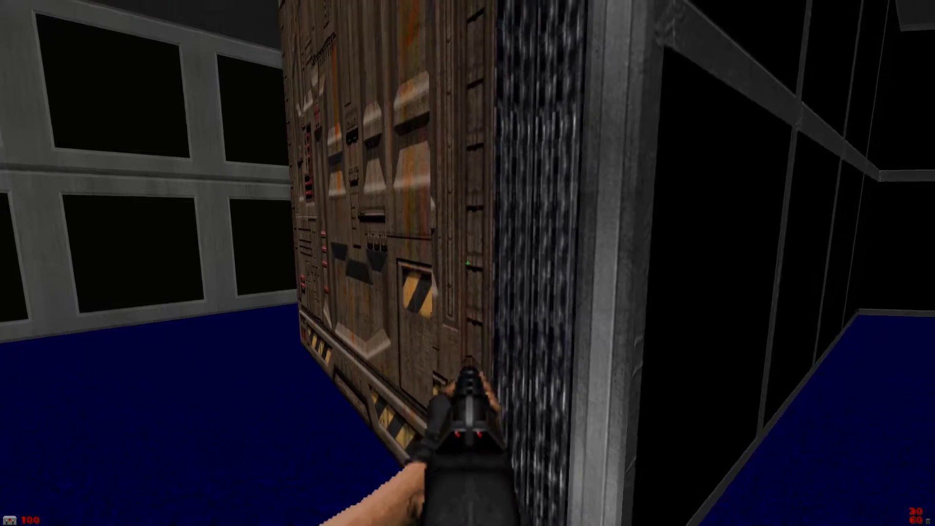
key(Left)
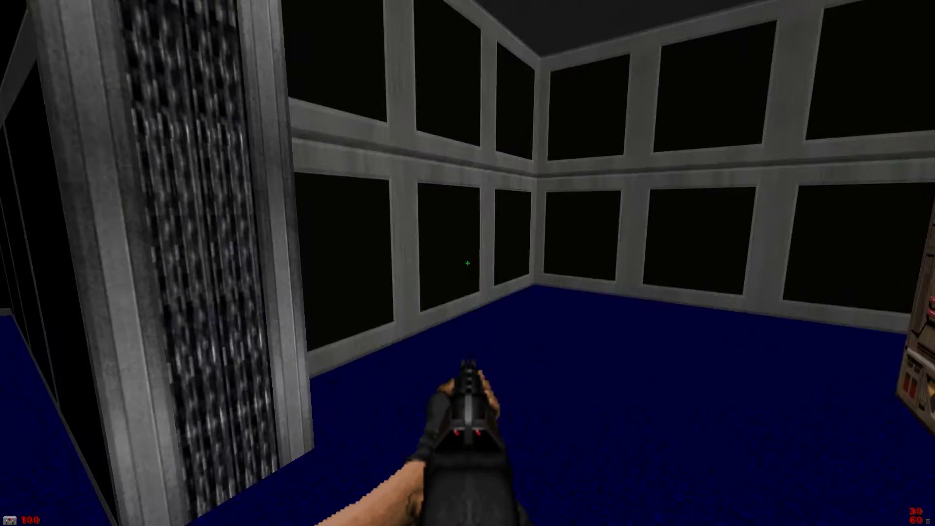
key(Right)
key(Left)
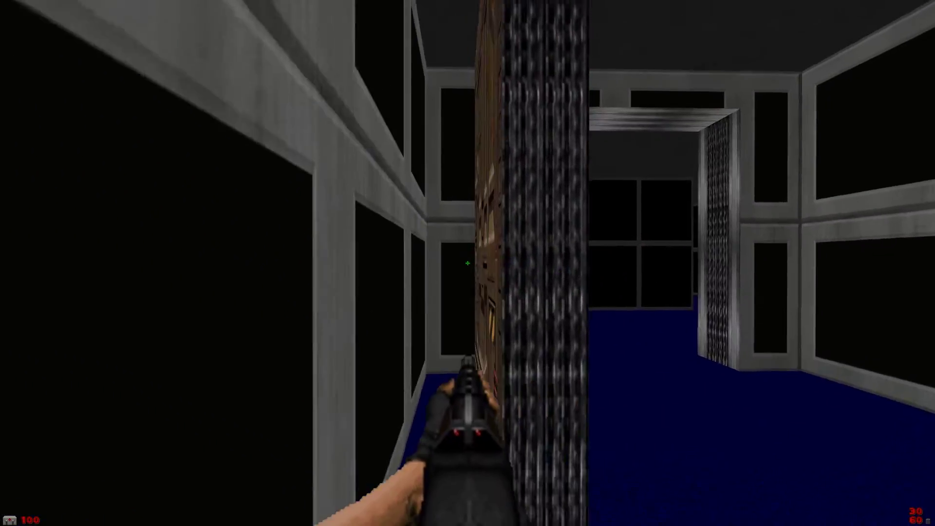
key(Up)
key(Right)
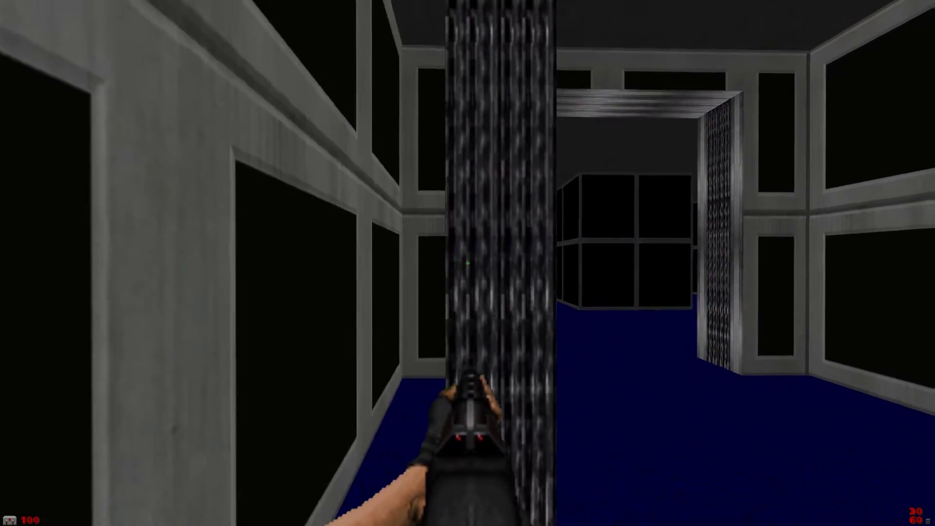
key(Left)
key(Right)
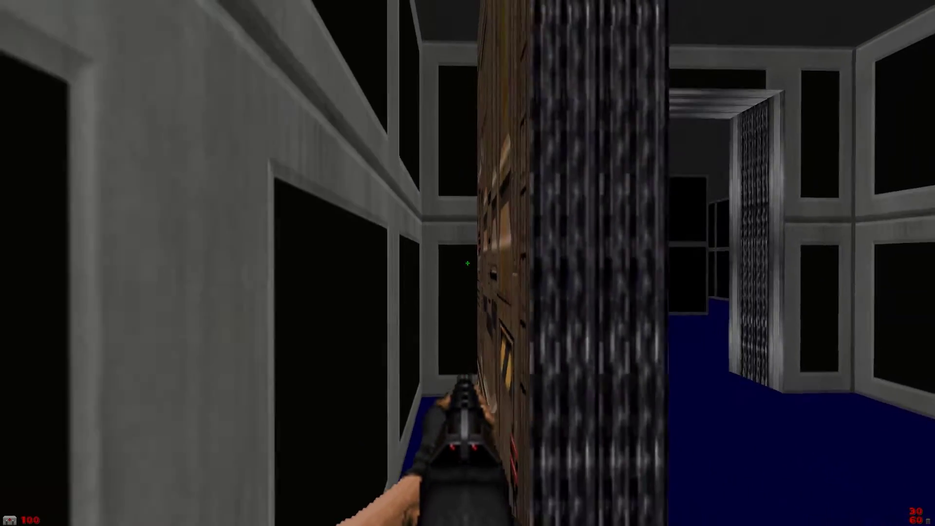
key(alt+Right)
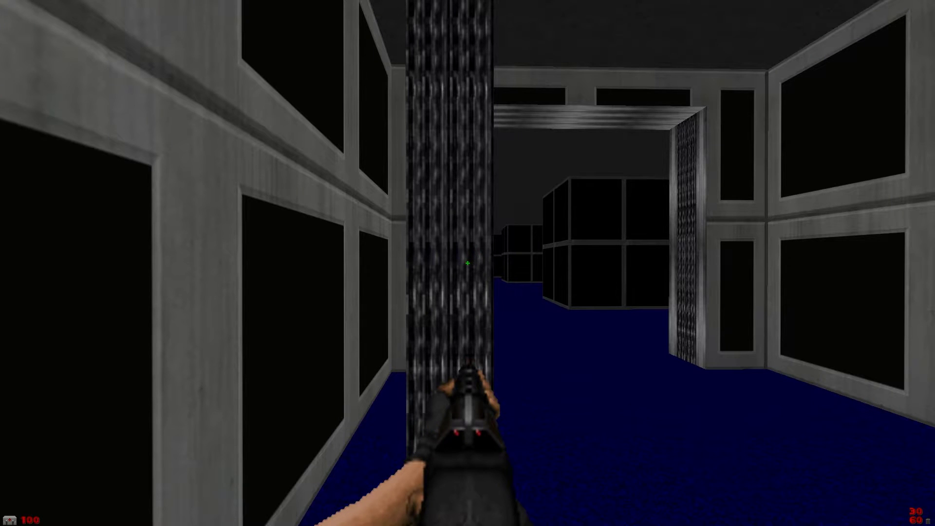
key(alt+Left)
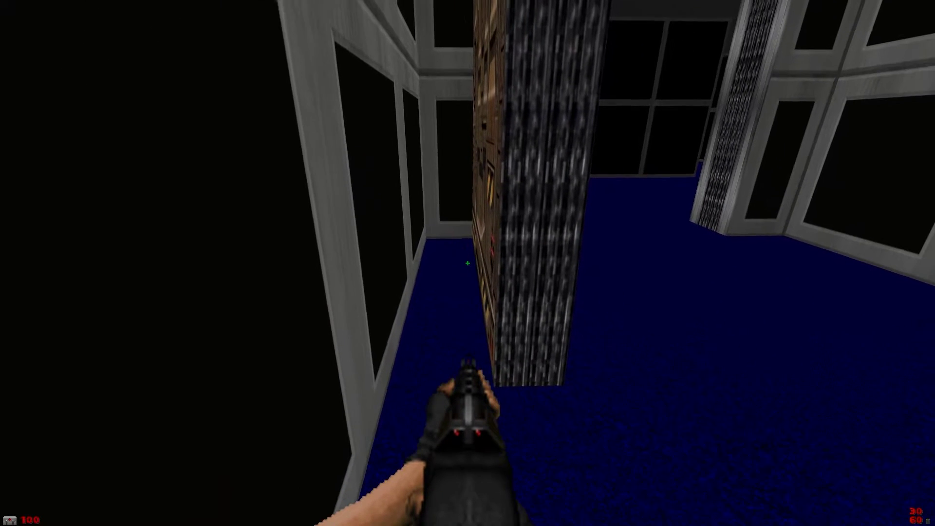
key(Right)
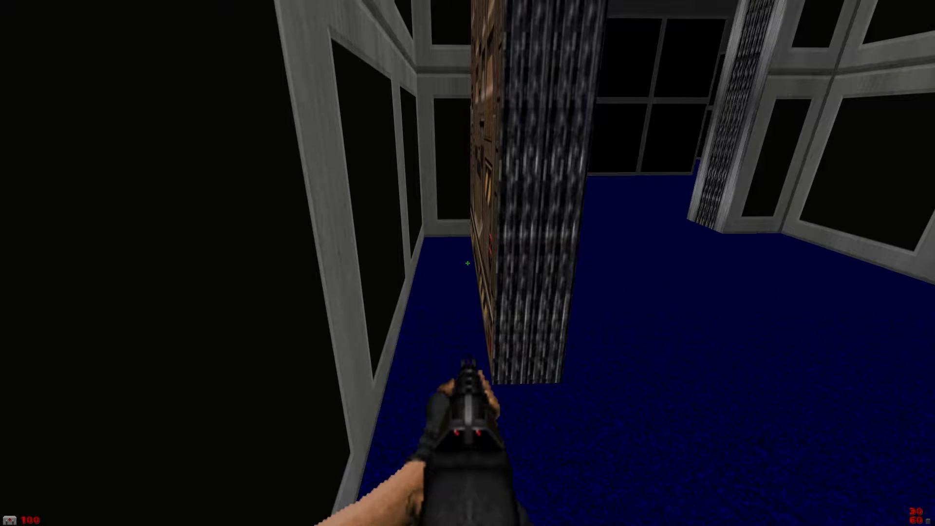
key(Page_Up)
Step: Walk the corridor, cross the room and step past the open door into the windowed room
key(Up)
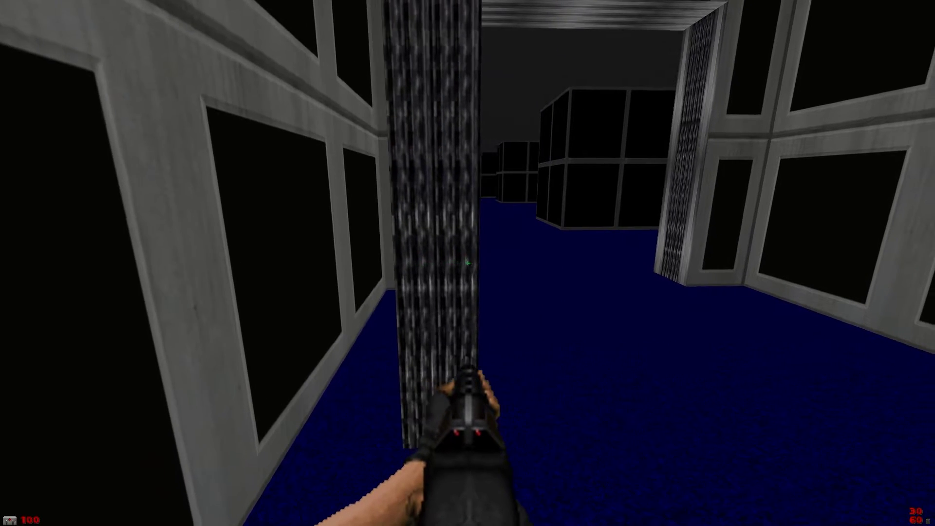
key(Down)
key(Right)
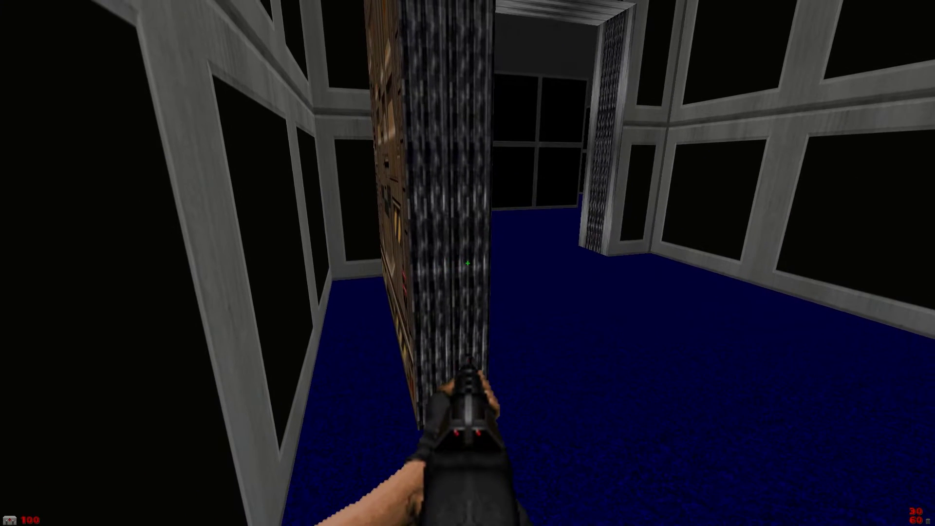
key(Up)
key(Right)
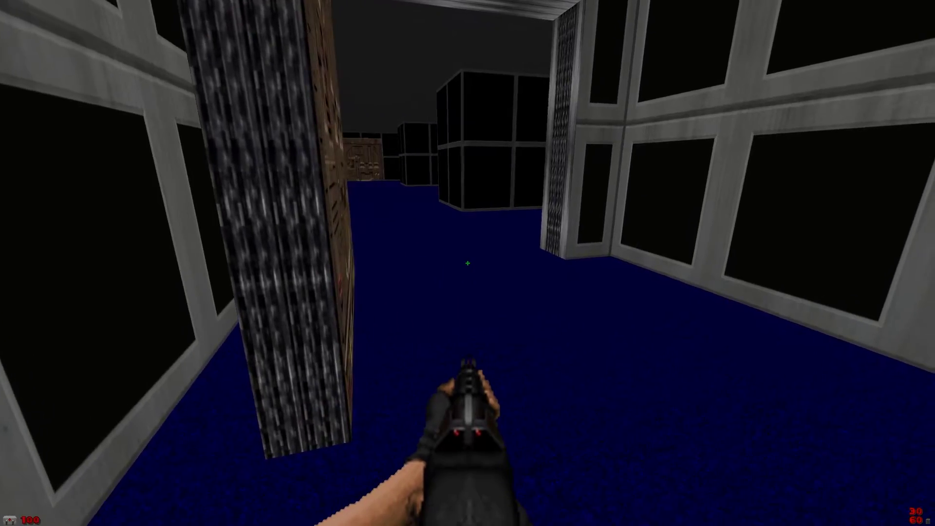
key(Left)
key(Page_Up)
key(Right)
key(Left)
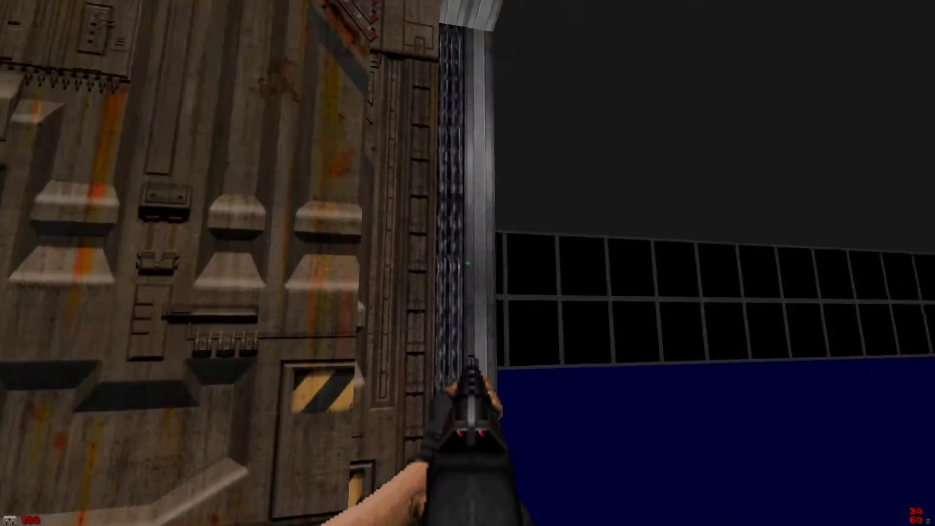
key(Down)
key(Right)
key(alt+Right)
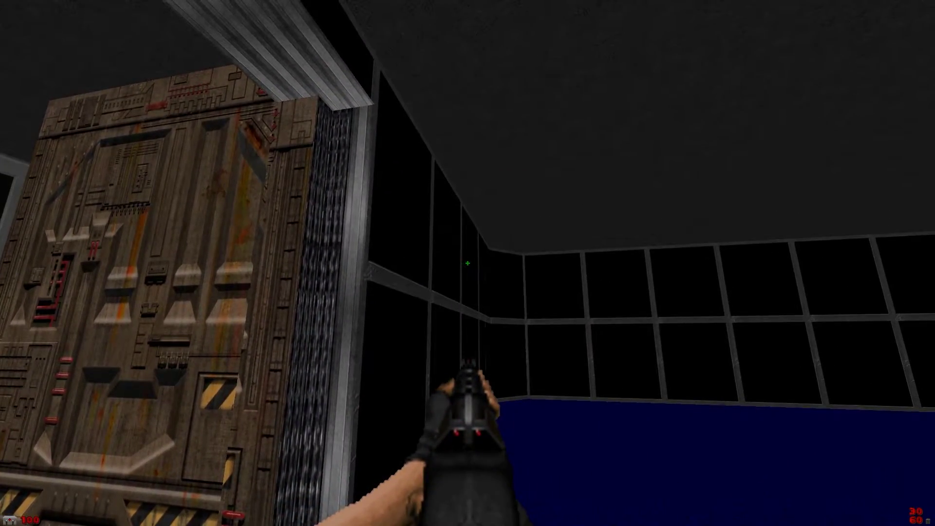
key(Right)
key(Page_Down)
key(Up)
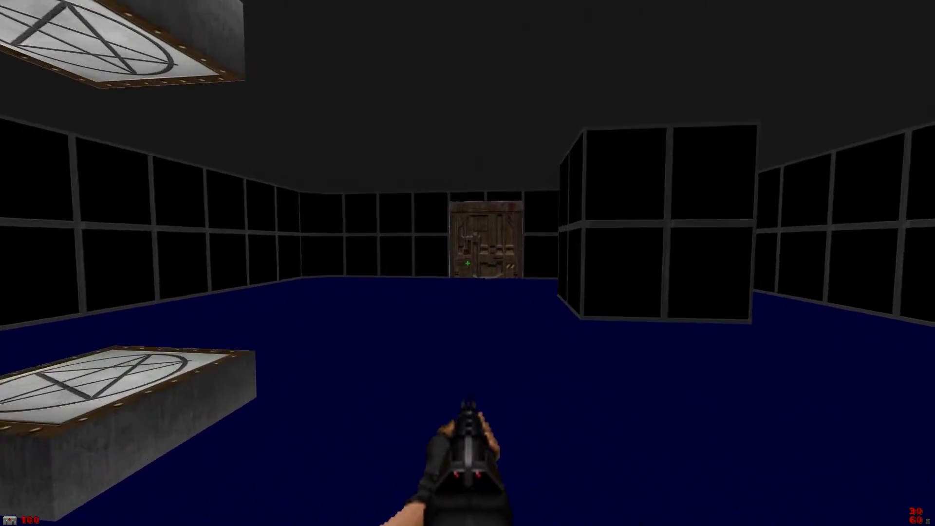
key(Up)
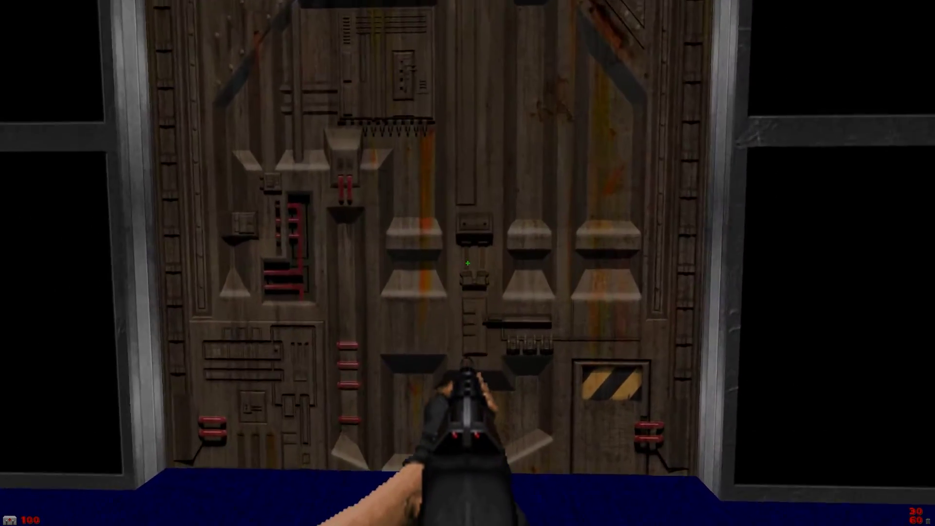
key(Up)
key(alt+Right)
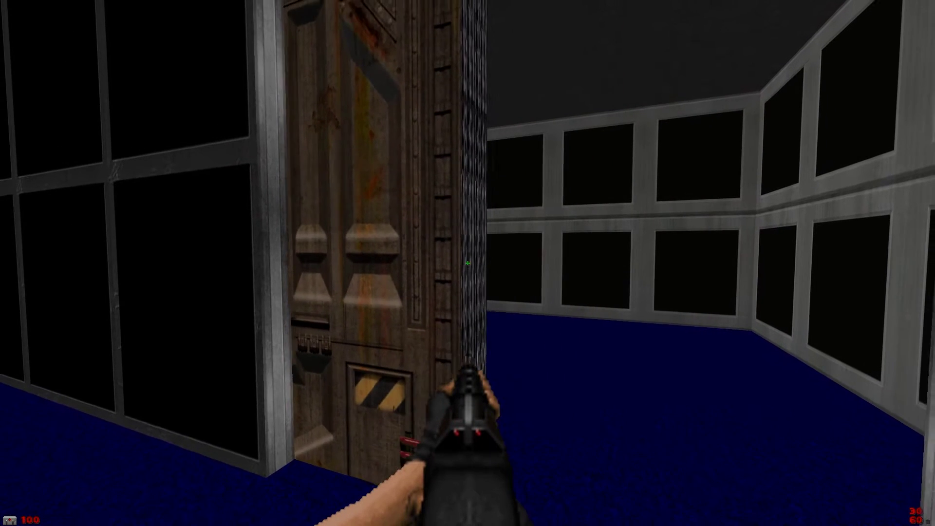
key(alt+Right)
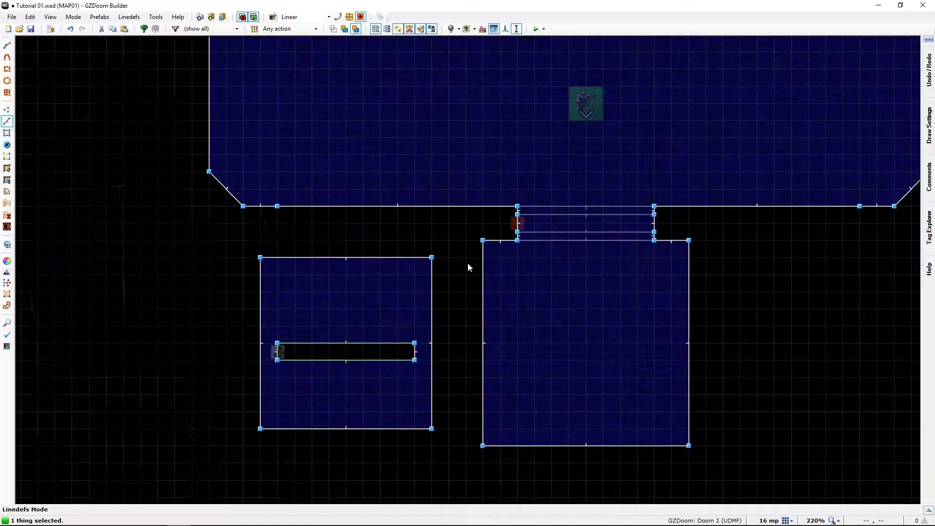
Step: Pan and zoom out in the 2D view to survey the main room and door sectors
key(Up)
key(Up)
key(Up)
key(Up)
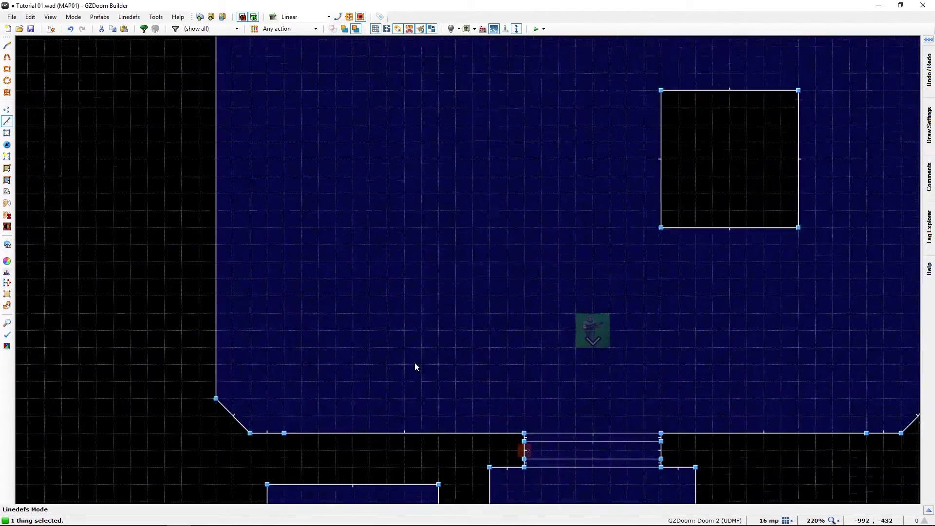
key(Up)
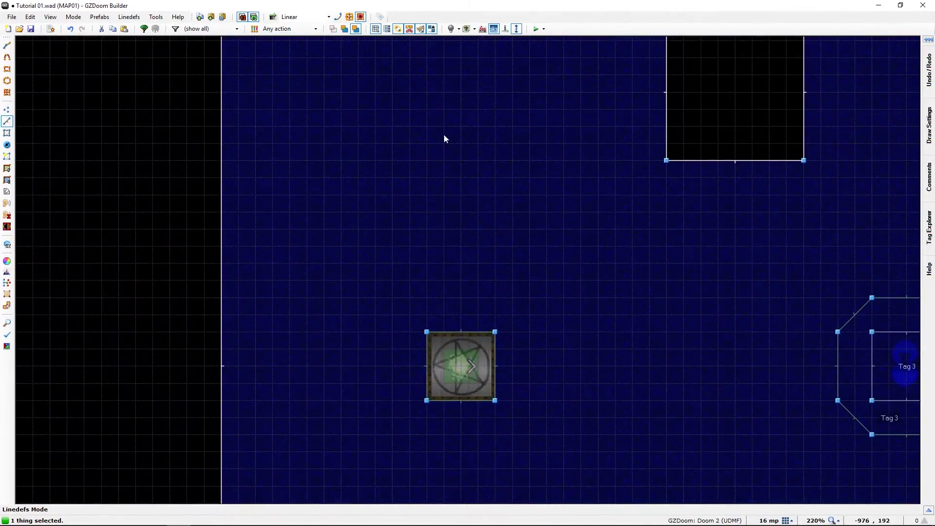
middle_drag(443, 138, 349, 484)
scroll(349, 279, down, 1)
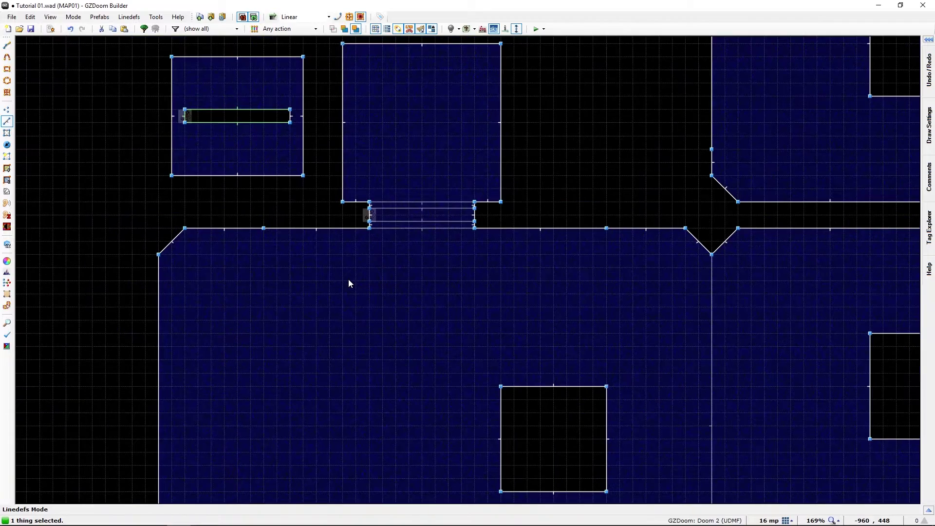
middle_drag(349, 279, 336, 335)
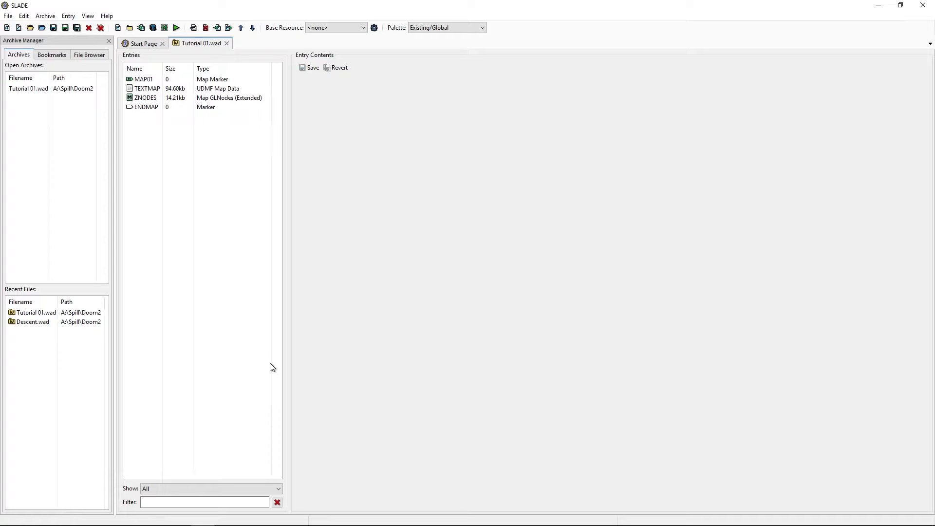
Step: Pick Tutorial 01.wad from SLADE's recent files and focus its MAP01 entry list
click(28, 89)
click(26, 91)
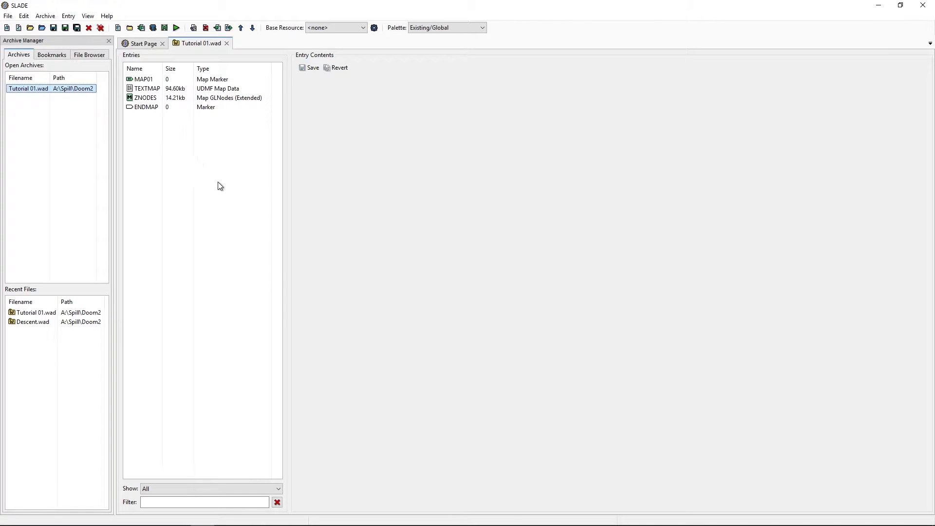
click(159, 176)
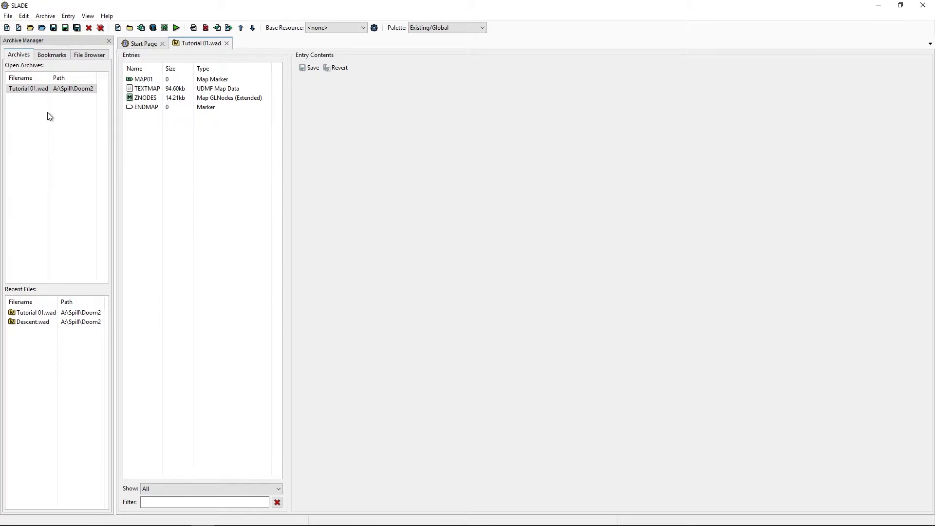
Step: Create an empty new entry named SDNINFO from the Archive > New menu
click(43, 17)
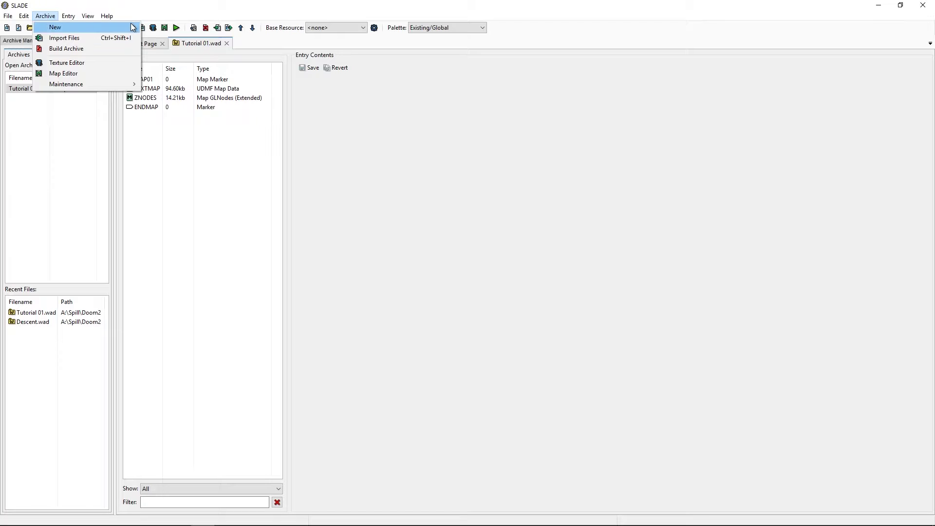
mouse_move(133, 27)
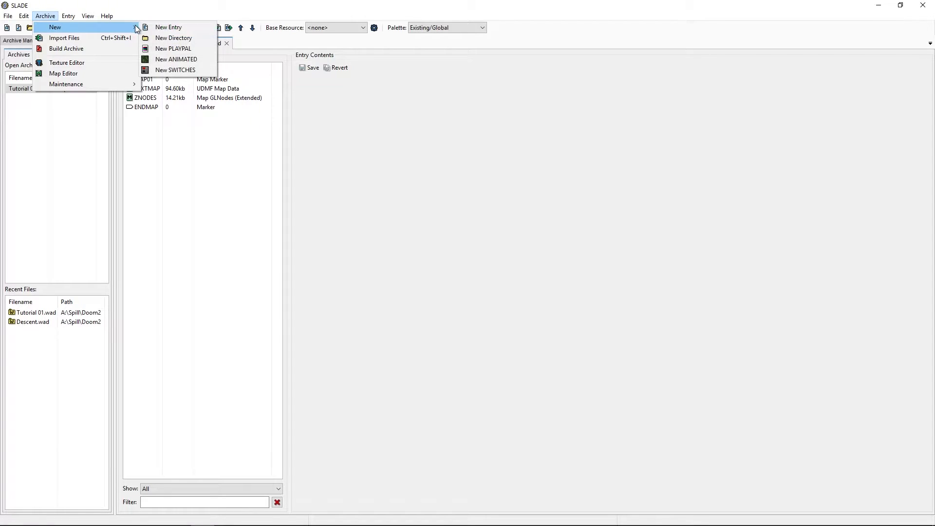
click(165, 28)
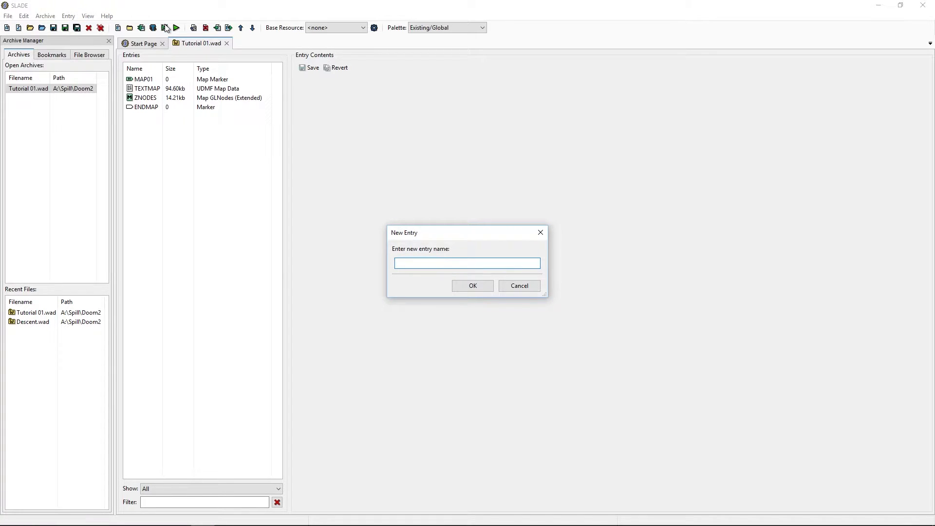
text(SDN)
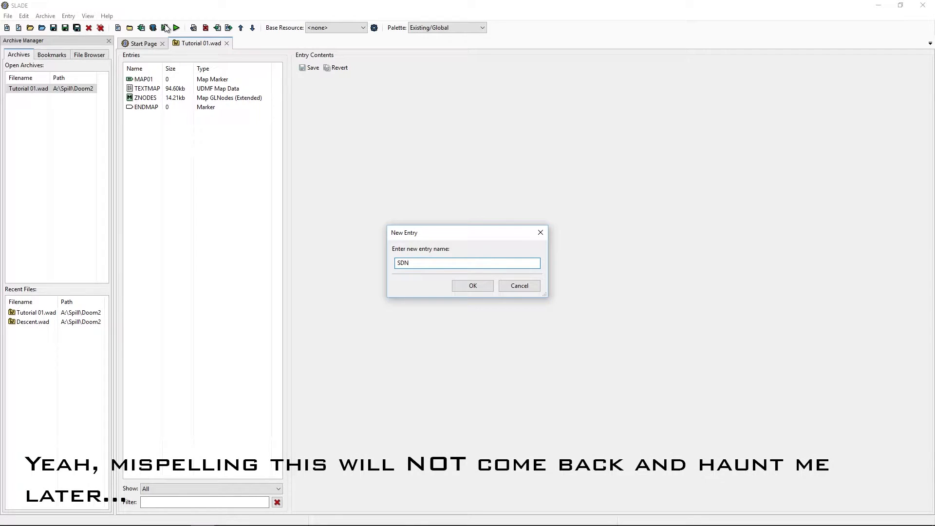
text(INFO)
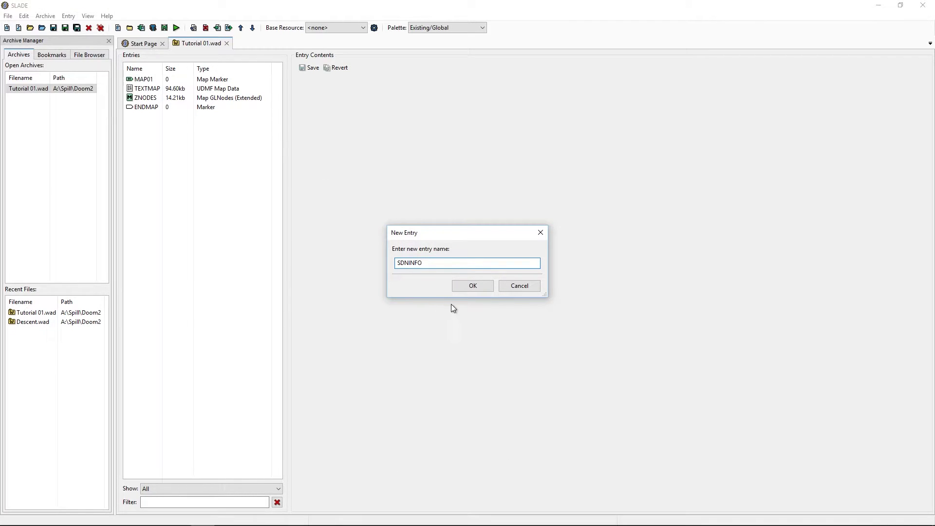
click(478, 286)
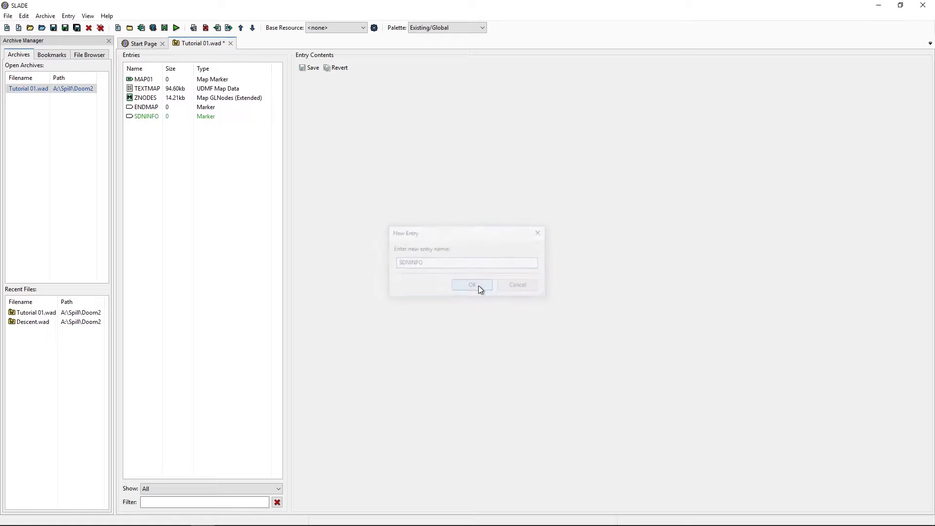
Step: Begin a second new entry with SND typed as its name so far
click(43, 18)
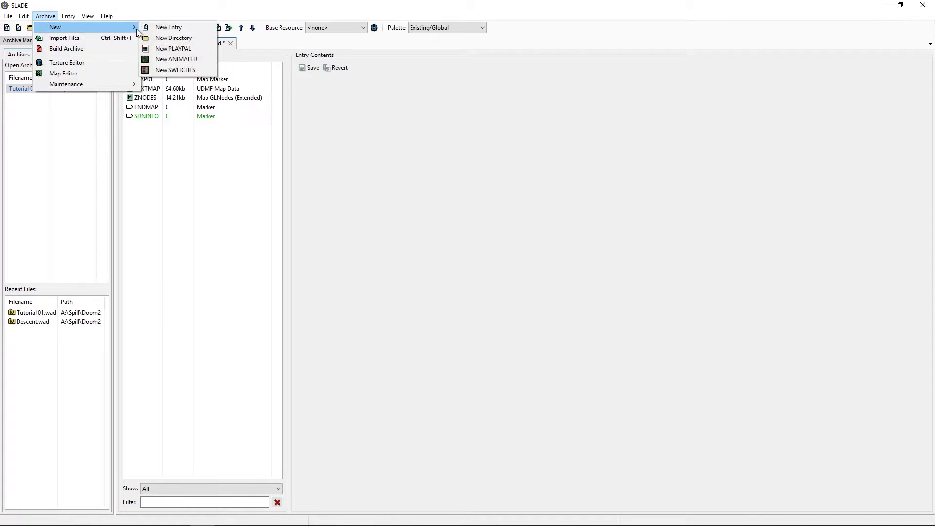
click(153, 27)
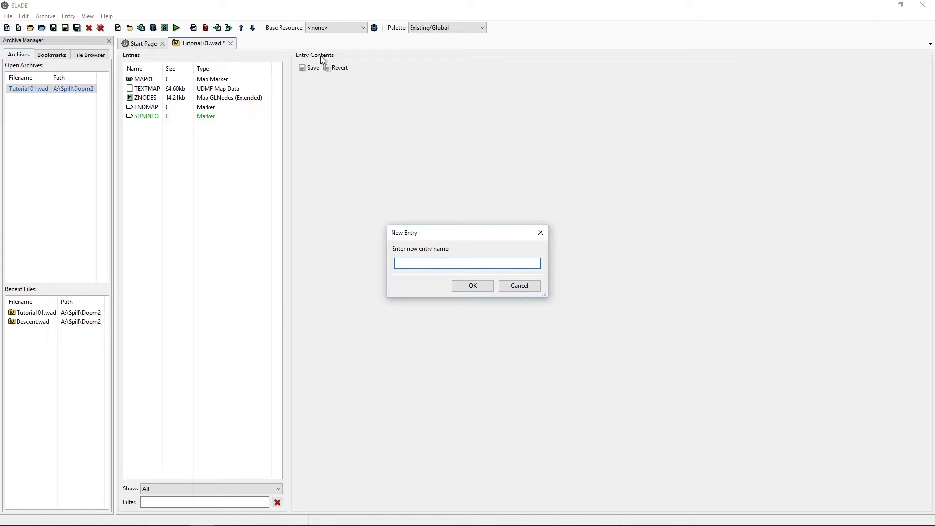
text(SND)
key(alt+Tab)
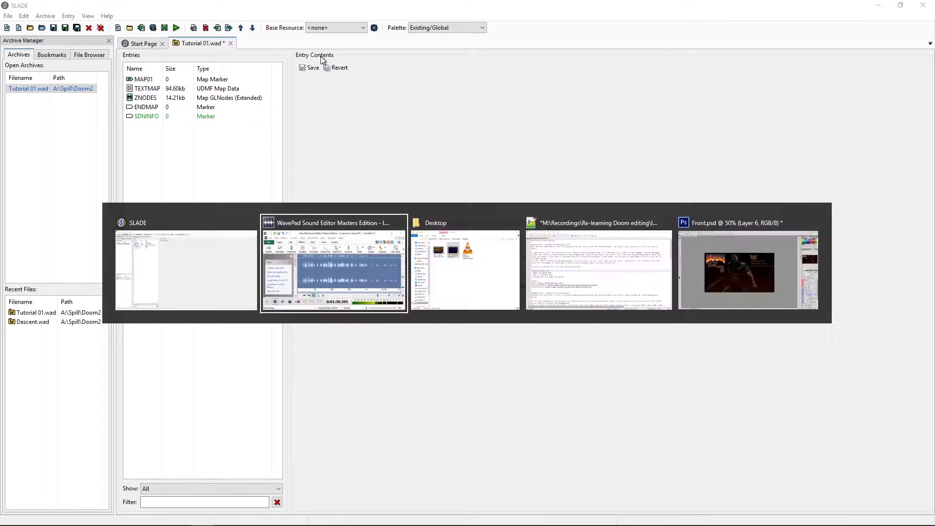
Step: Show the Sliding door sound text.txt notes in Notepad++
key(alt+Tab)
key(alt+Tab)
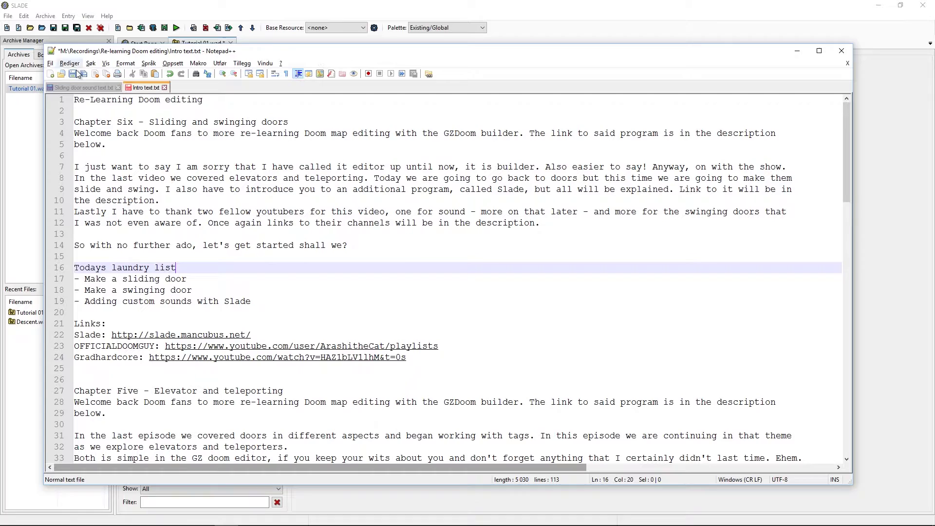
click(85, 88)
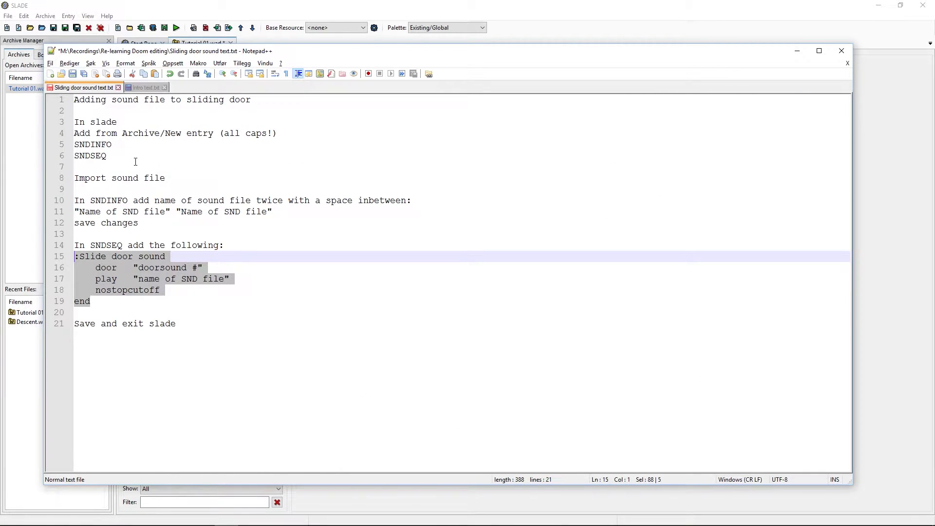
Step: Finish the entry name as SNDSEQ and confirm it as a new empty entry
key(alt+Tab)
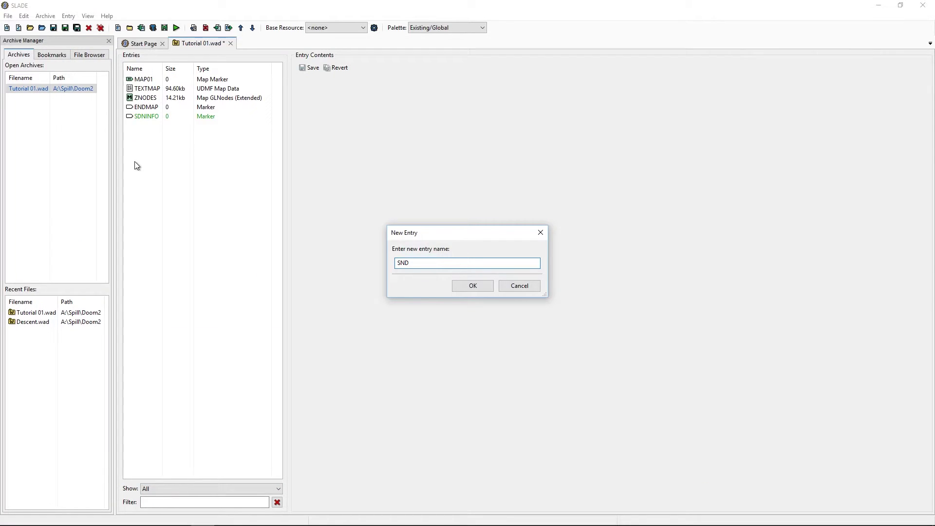
text(SEQ)
click(473, 285)
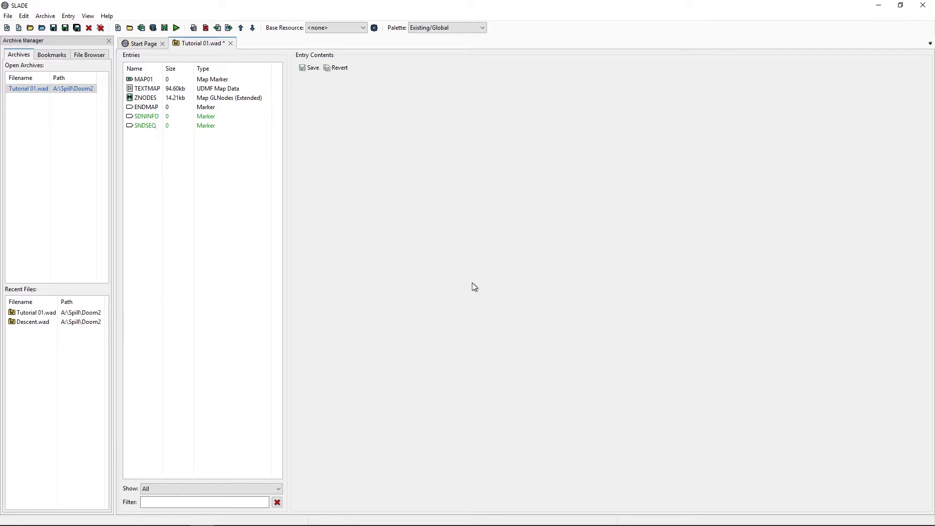
click(52, 16)
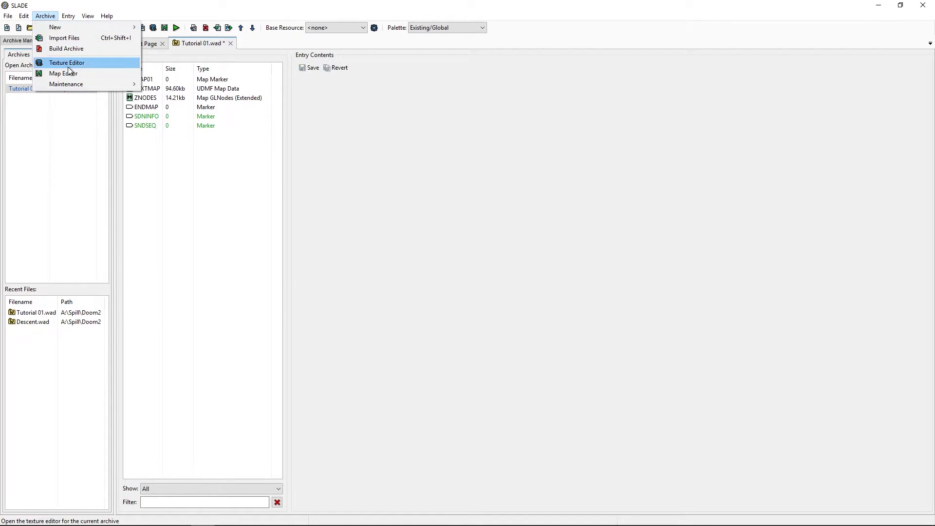
Step: Import SliDor_1.wav into Tutorial 01.wad as the SLIDOR_1 sound entry
click(67, 38)
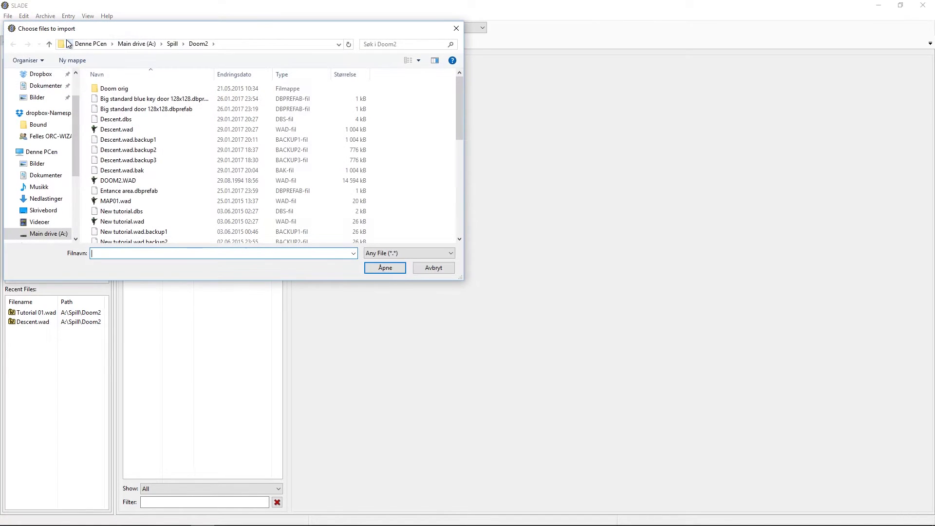
scroll(152, 148, down, 6)
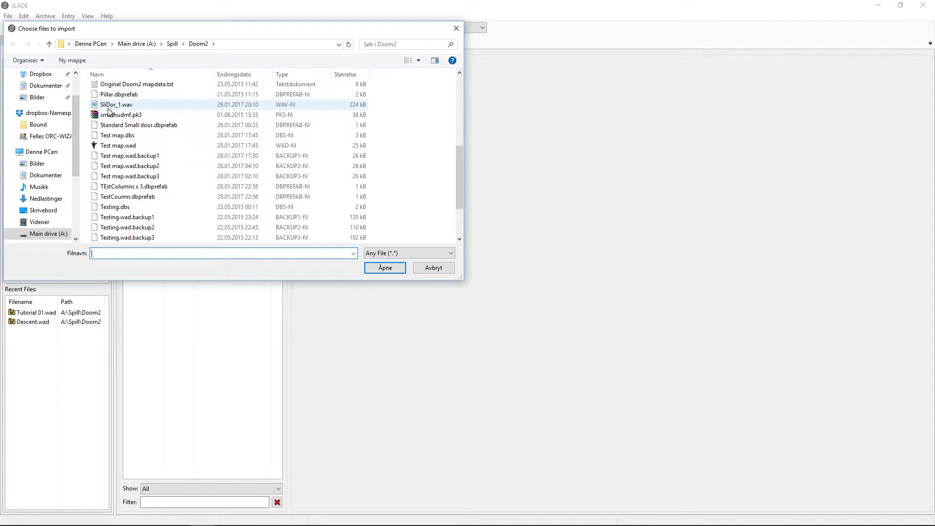
click(107, 105)
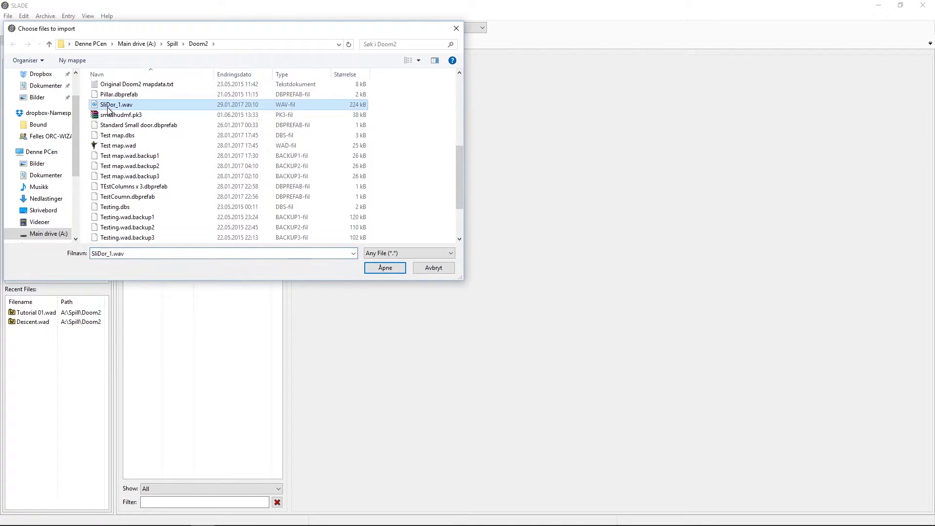
scroll(110, 115, up, 1)
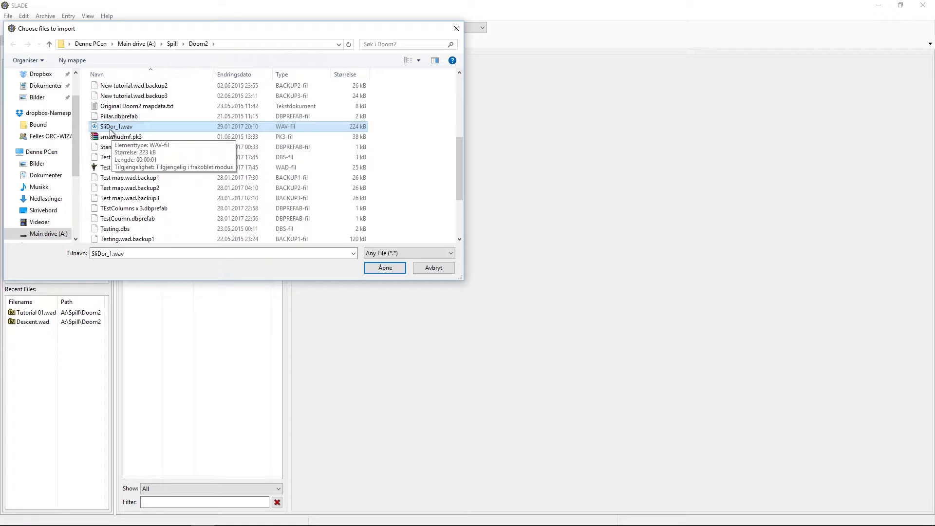
click(381, 268)
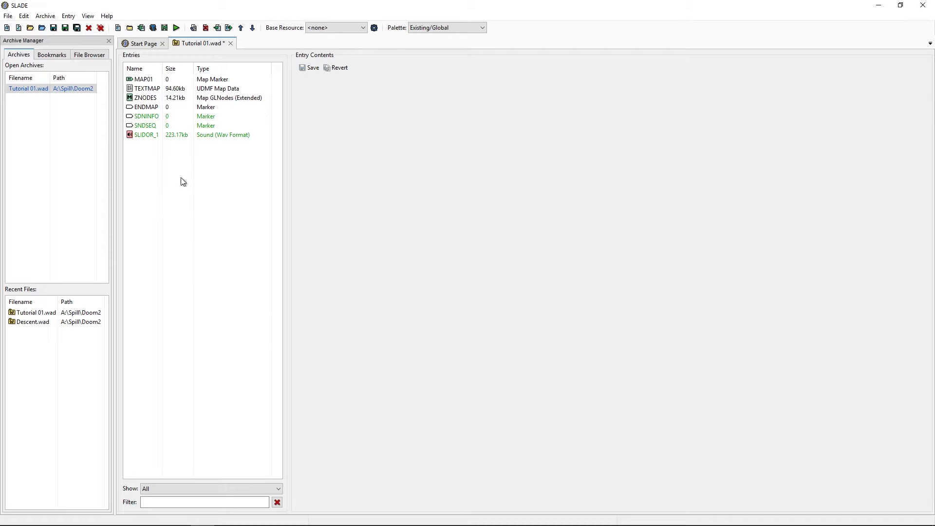
Step: Write the line 'SLIDOR_1 SLIDOR_1' into SDNINFO as text and save it
click(147, 137)
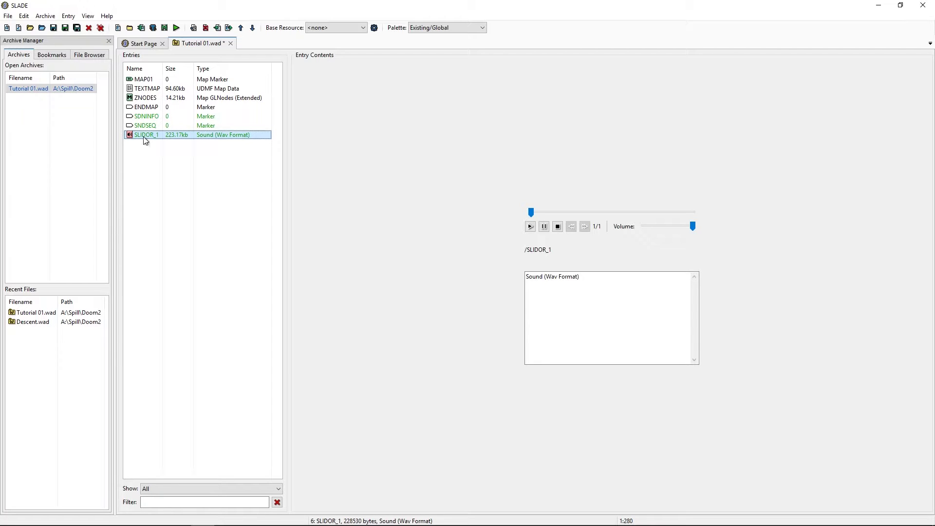
click(147, 119)
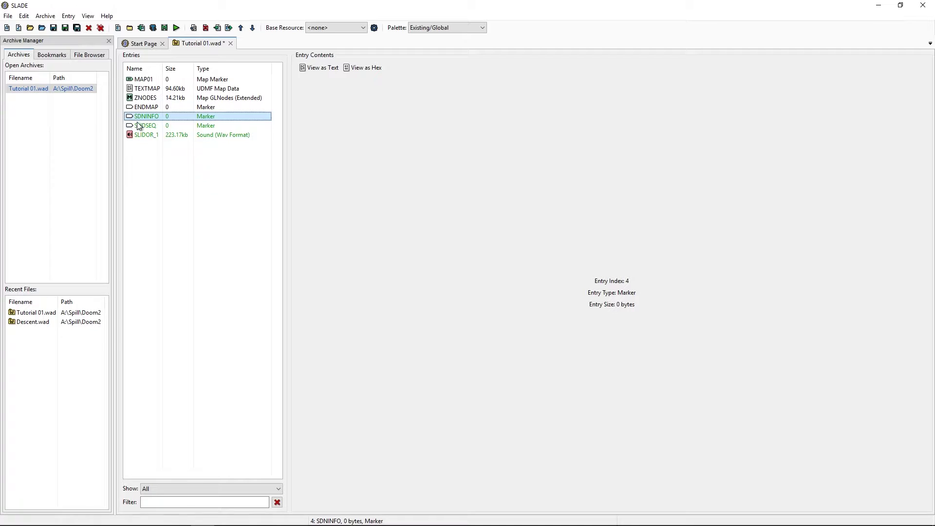
click(315, 70)
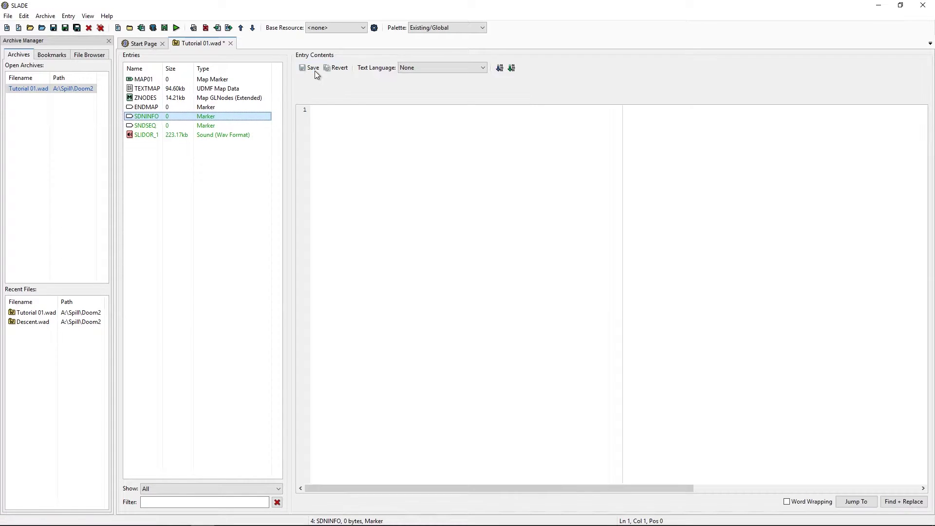
click(353, 175)
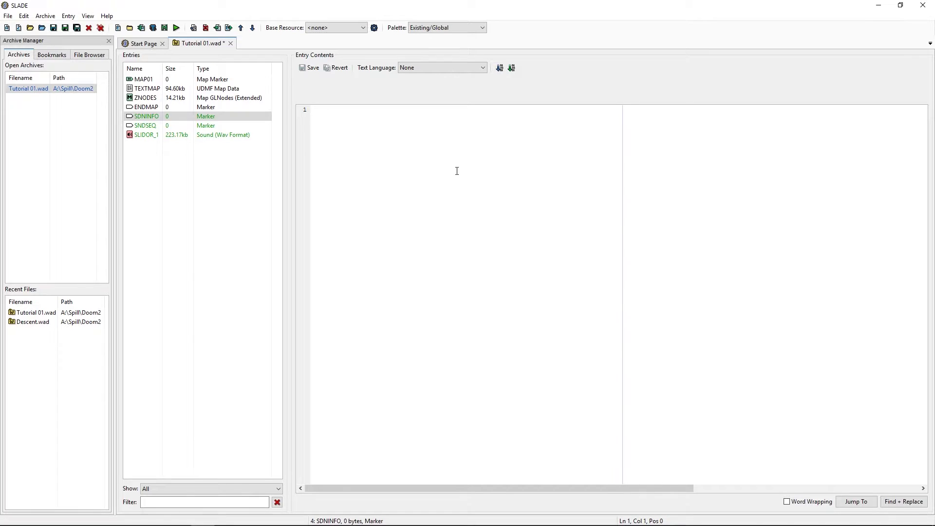
text(SLI)
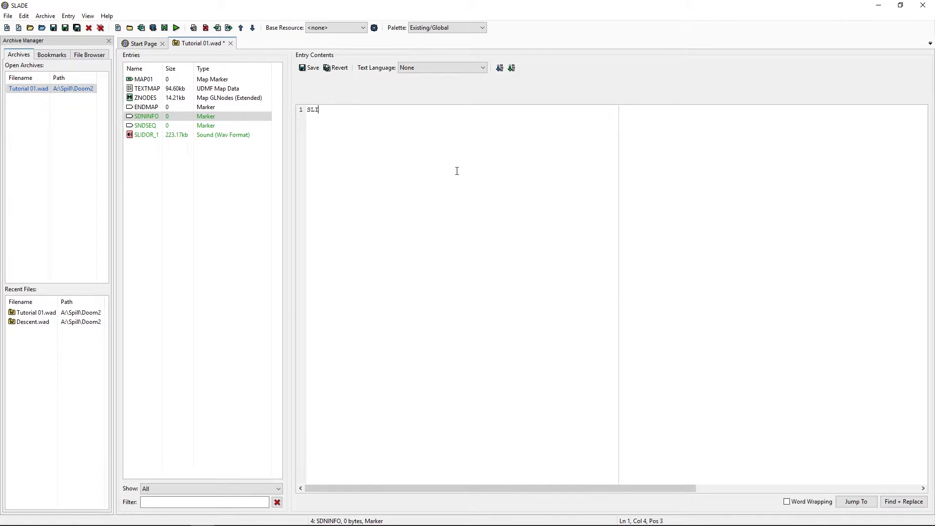
text(DOR )
text(1)
key(ctrl+a)
key(ctrl+c)
key(End)
key(ctrl+v)
click(302, 69)
click(146, 126)
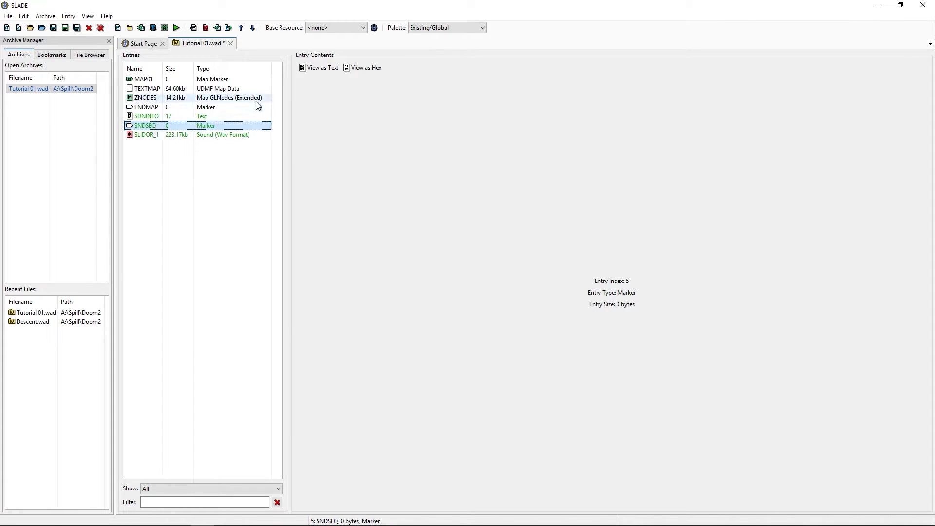
Step: Start the SNDSEQ text with the sequence header ':Slide door sound'
click(312, 69)
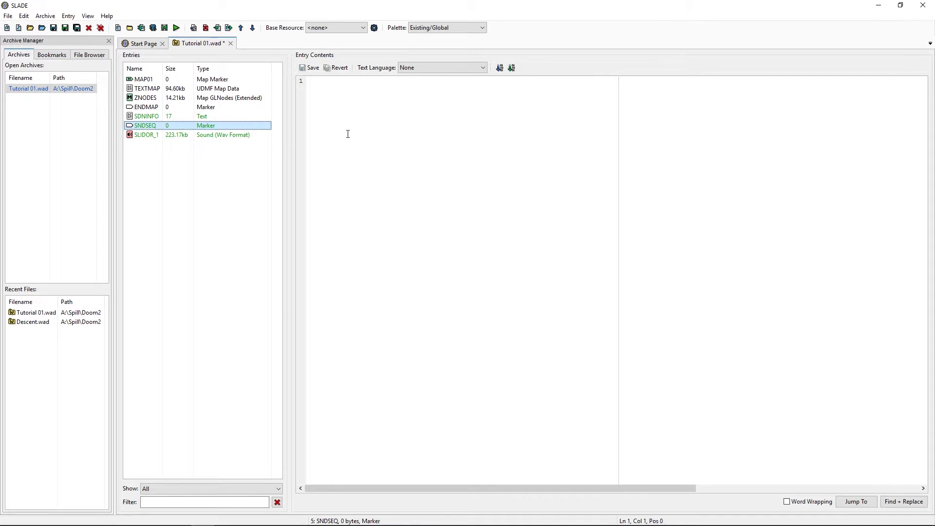
key(alt+Tab)
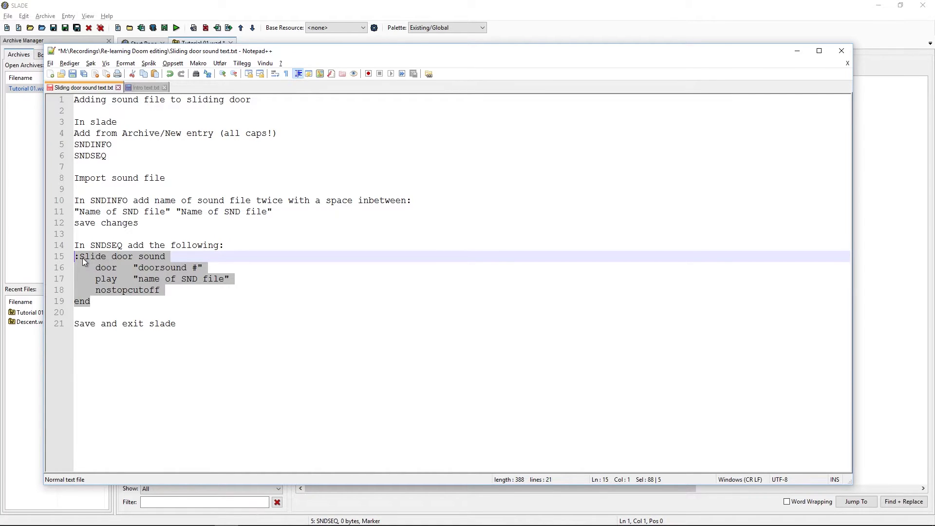
key(alt+Tab)
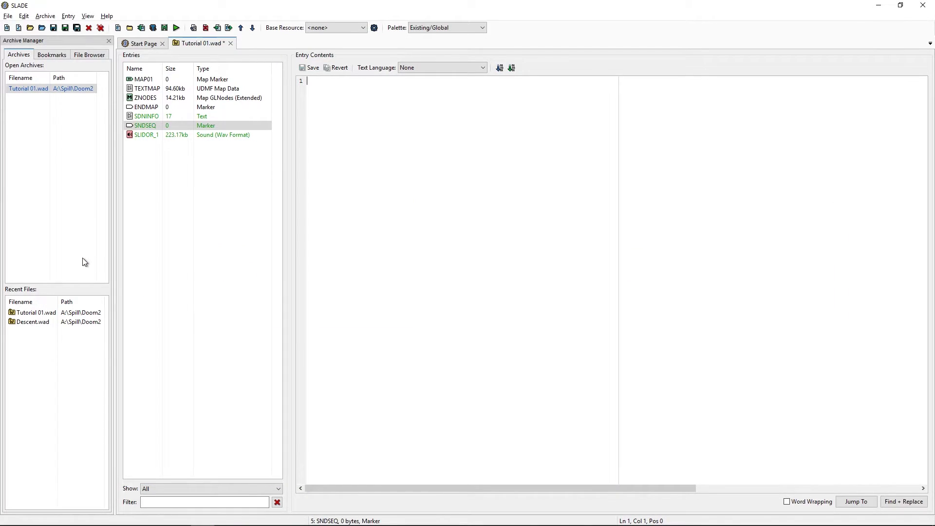
text(:)
key(alt+Tab)
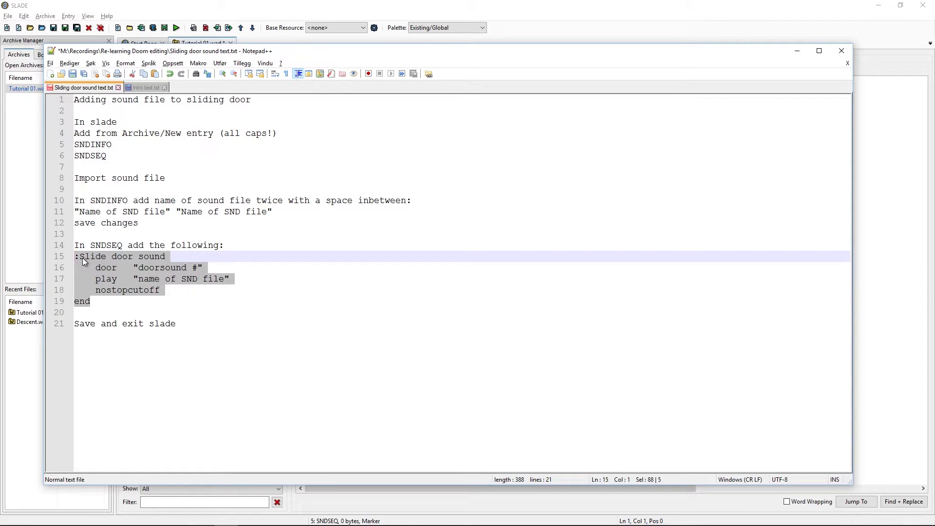
key(alt+Tab)
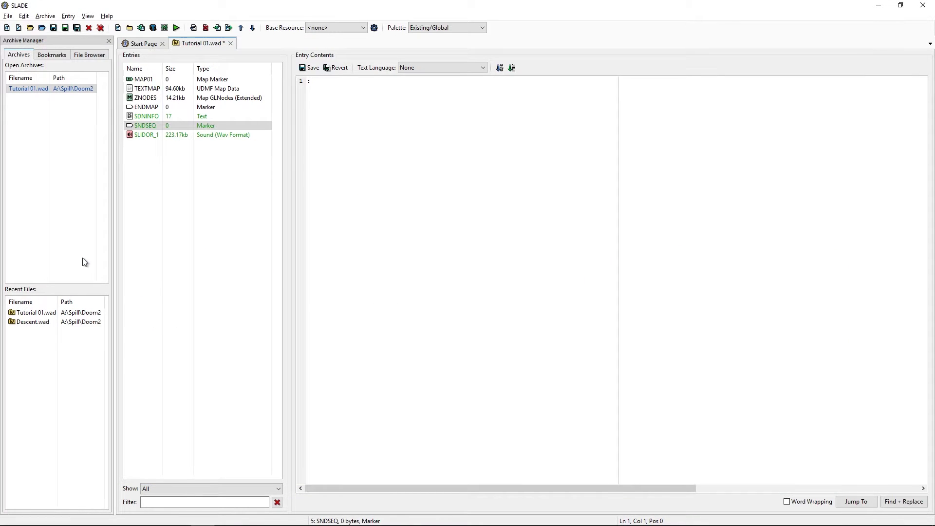
text(Slide door sound)
Step: Add an indented 'door 1' line and a closing 'end' line below the header
key(Return)
key(Return)
text(end)
key(alt+Tab)
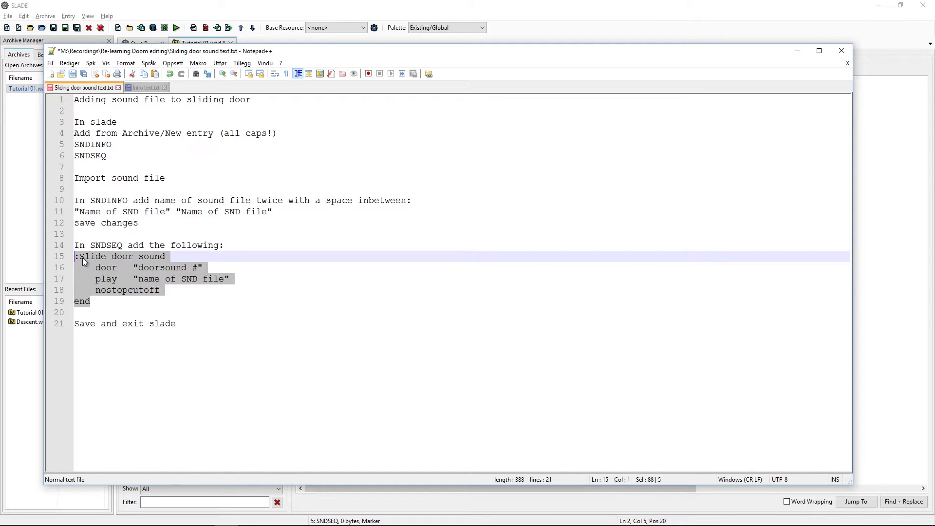
key(alt+Tab)
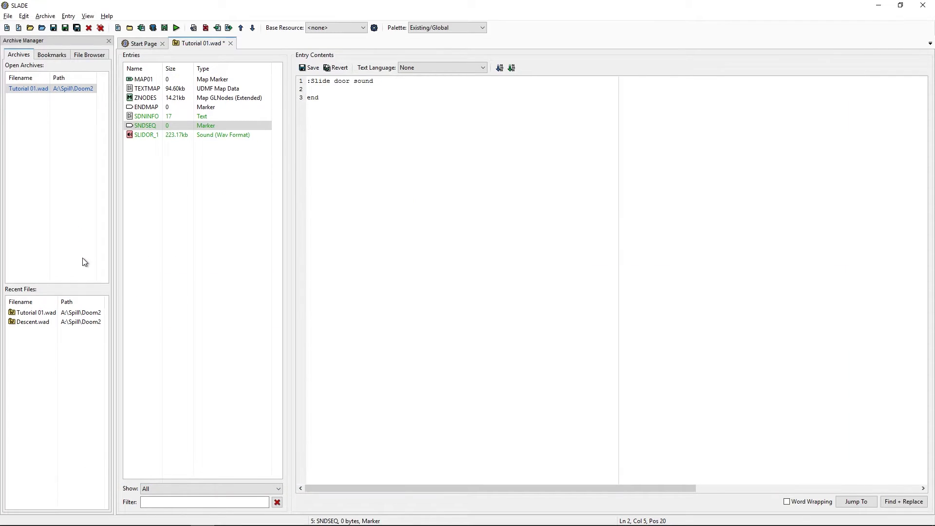
key(alt+Tab)
key(alt+Tab)
text(door 1)
key(Left)
key(Left)
key(Left)
key(Return)
key(alt+Tab)
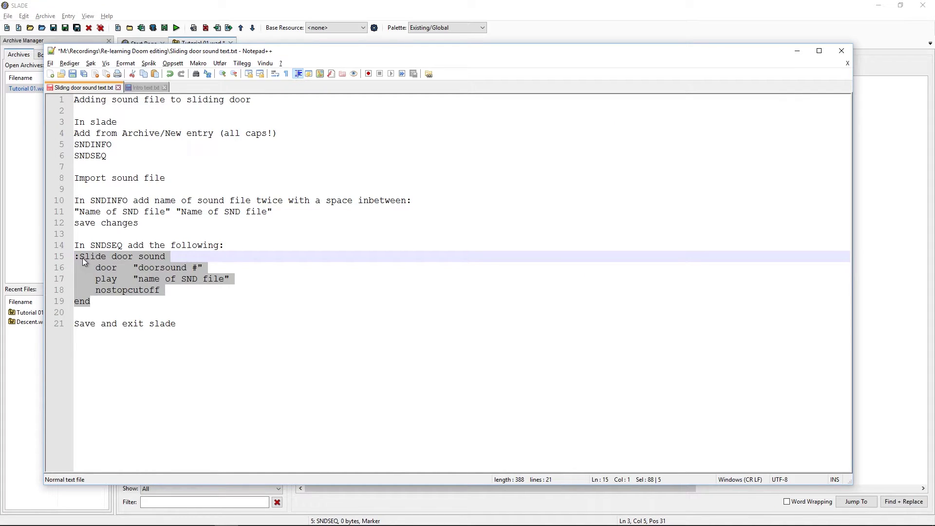
key(alt+Tab)
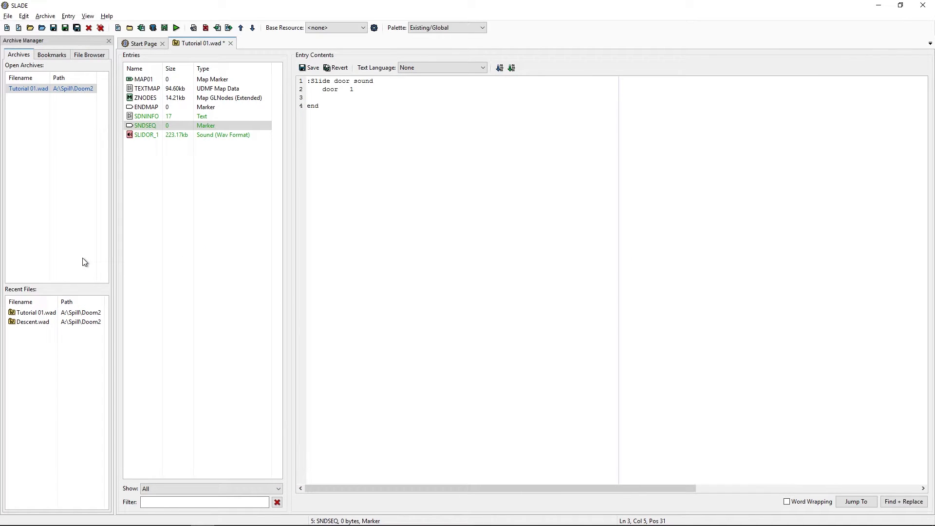
Step: Add 'play SLIDOR_1' and 'nostopcutoff' lines to the Slide door sound sequence
text(play)
text(SLIDOR_1)
key(Return)
key(alt+Tab)
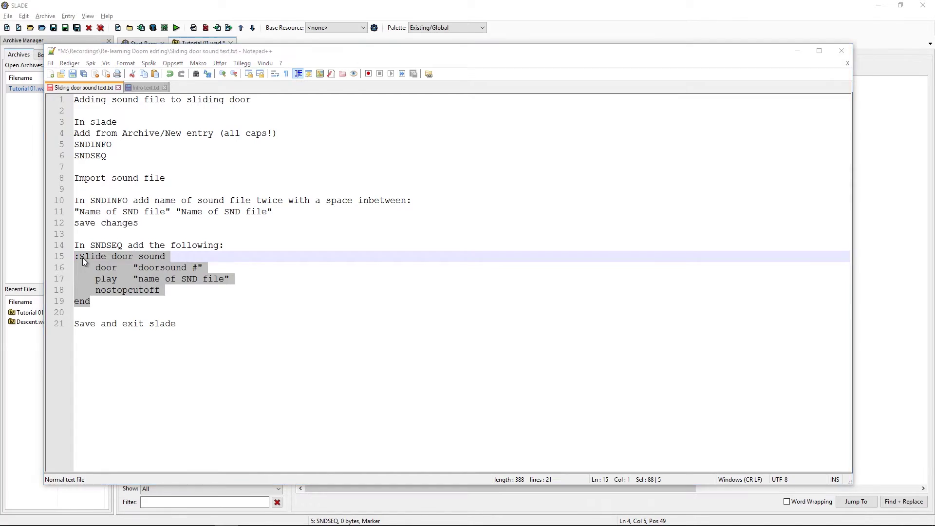
key(alt+Tab)
text(nostop)
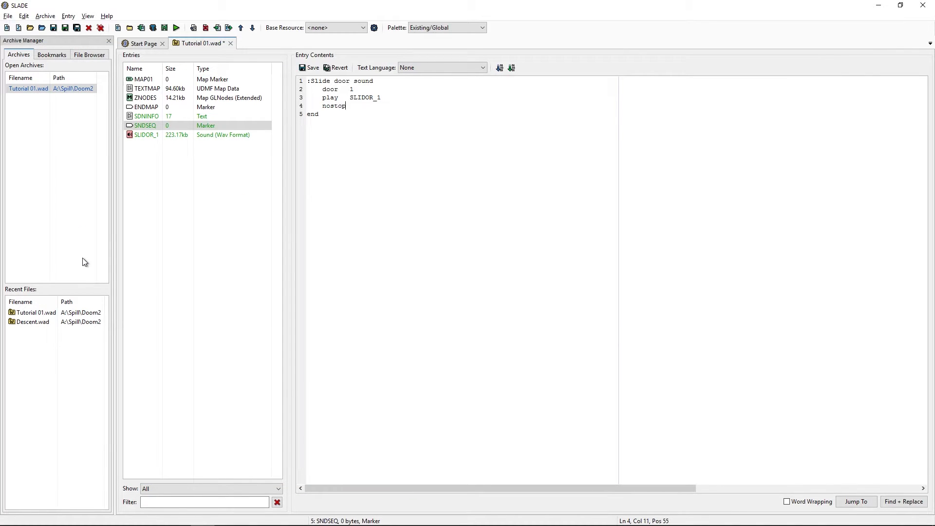
text(cutoff)
Step: Save the SNDSEQ entry and the Tutorial 01.wad archive
key(alt+Tab)
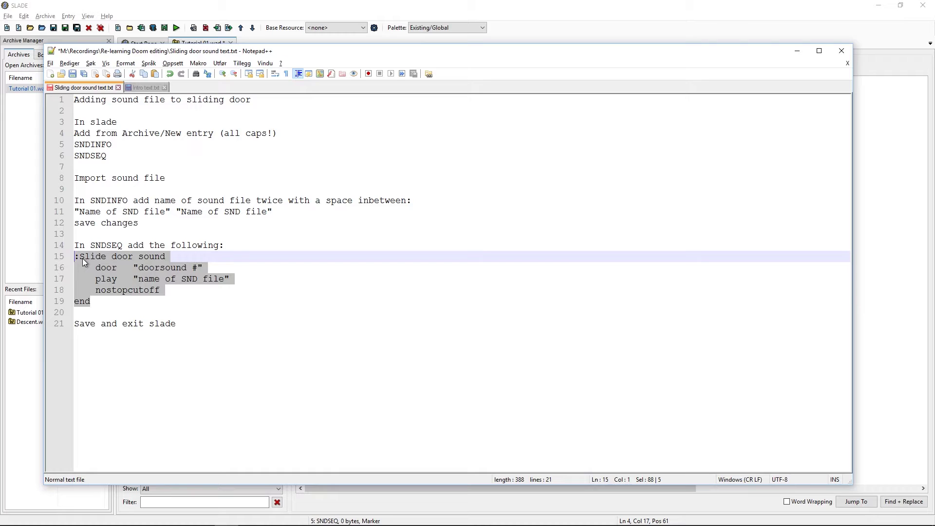
key(alt+Tab)
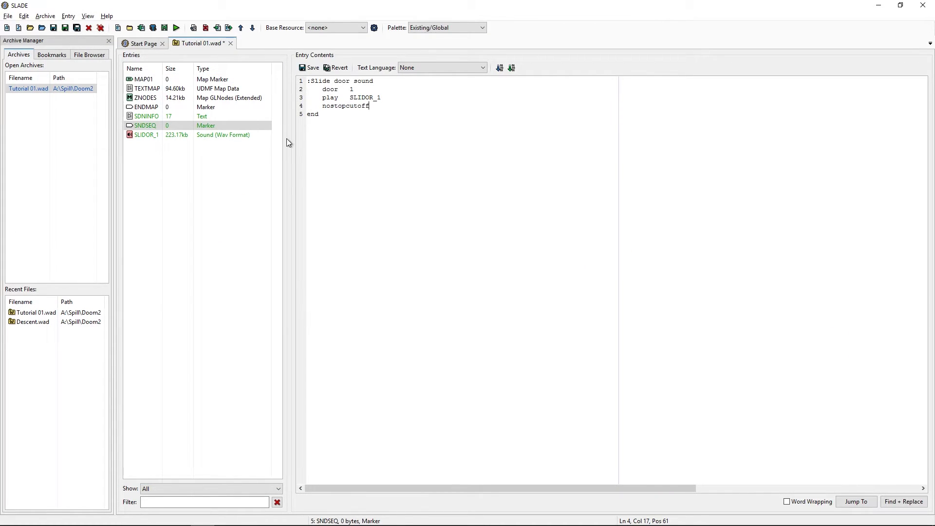
click(312, 69)
key(ctrl+s)
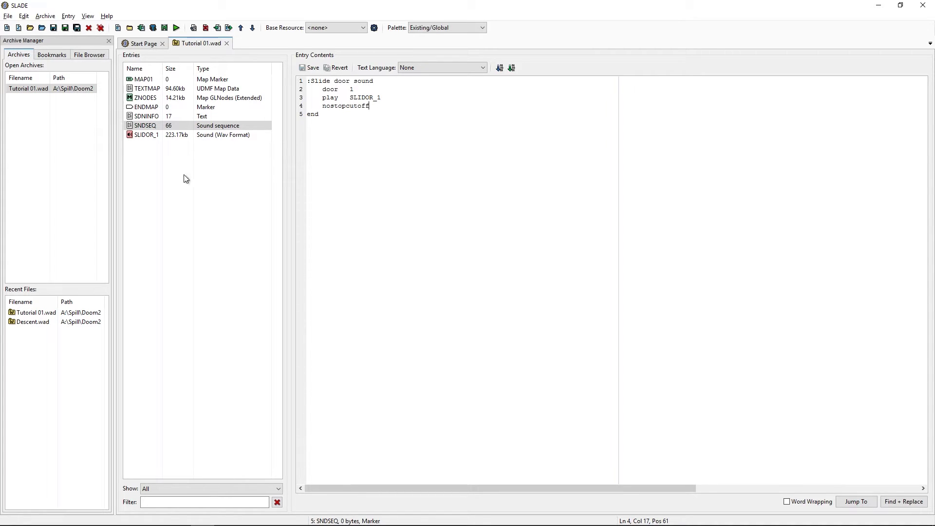
Step: Save Tutorial 01.wad again from SLADE's File menu
click(6, 17)
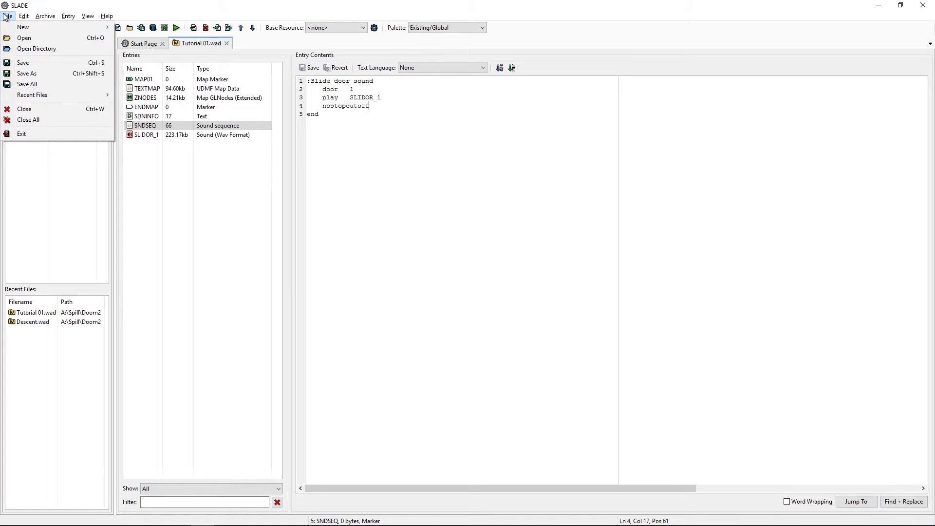
click(19, 63)
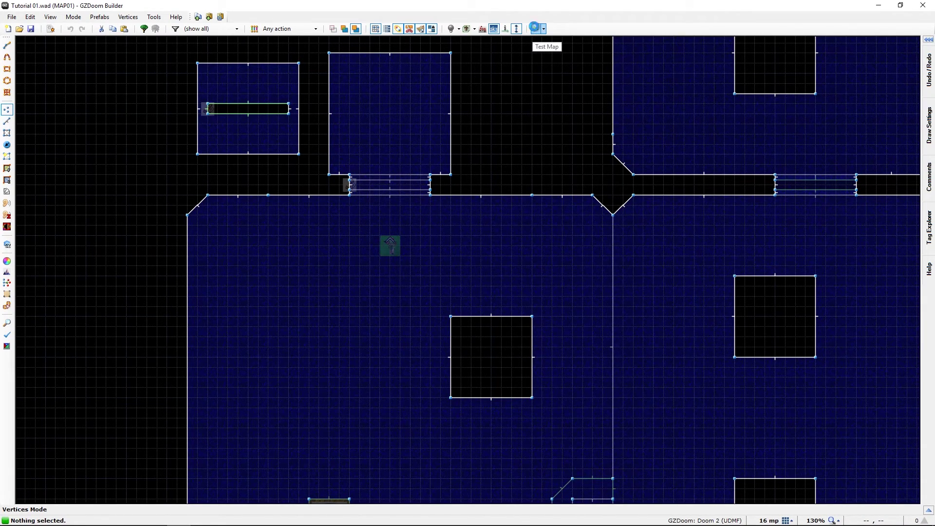
click(535, 29)
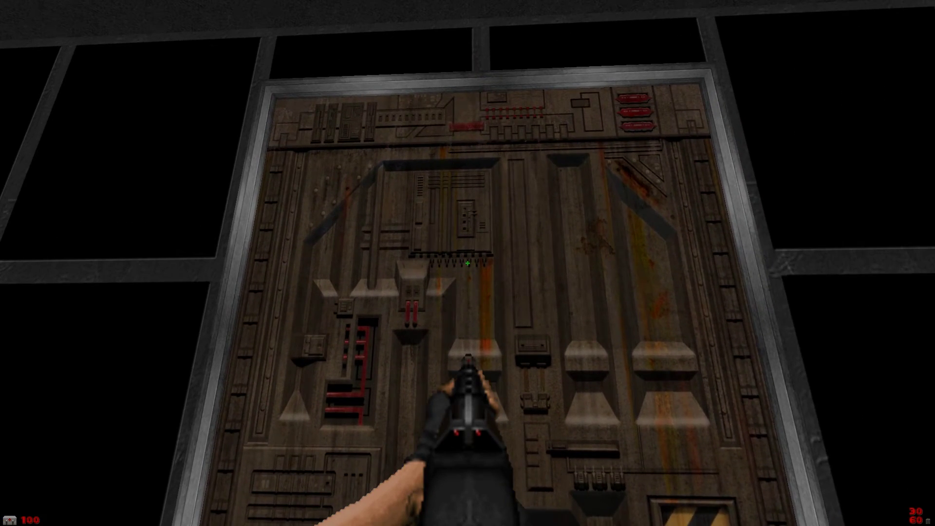
key(w)
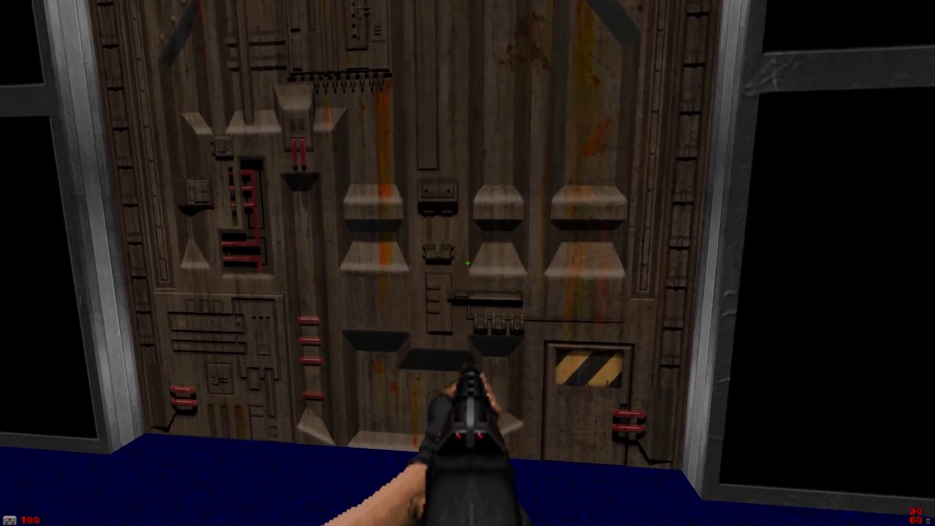
key(w)
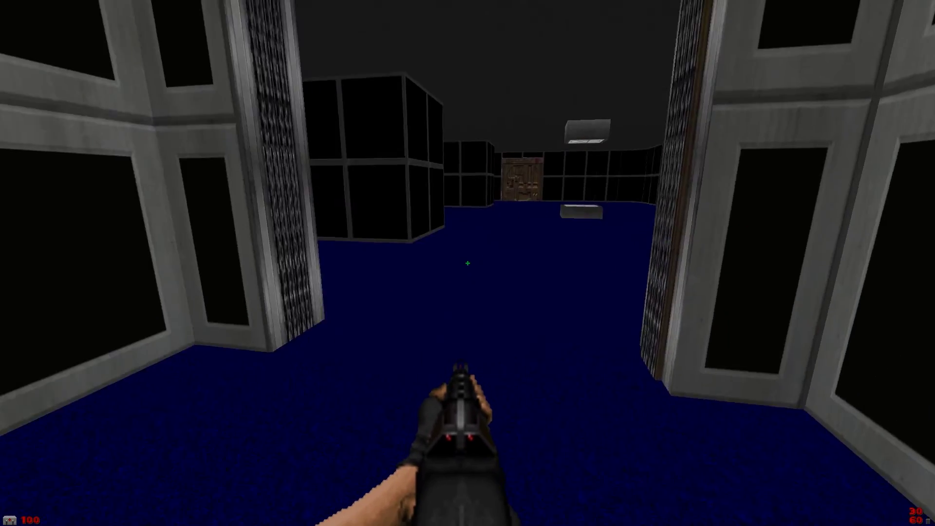
key(w)
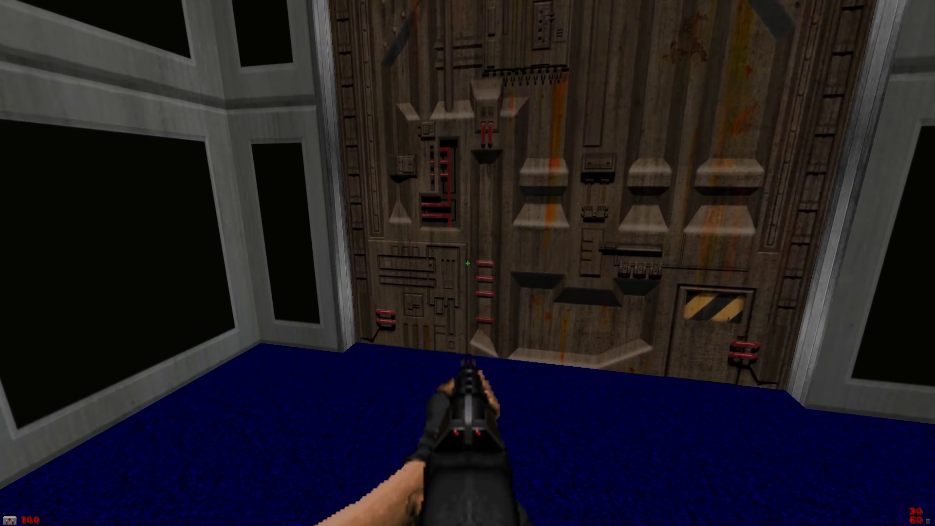
key(w)
key(s)
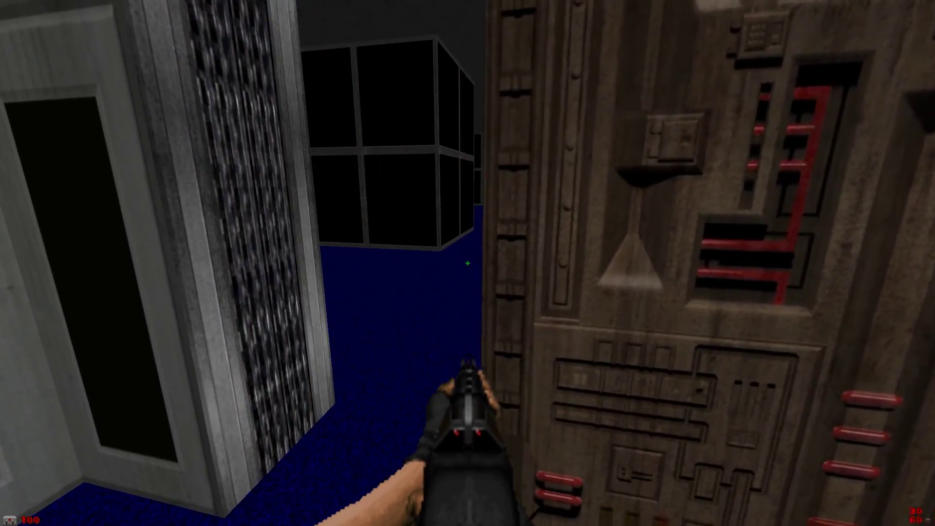
key(s)
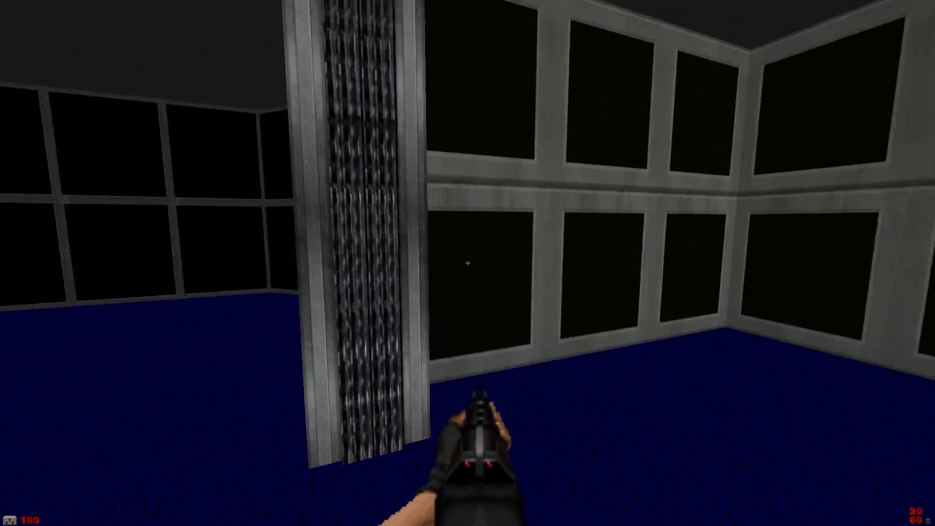
key(Left)
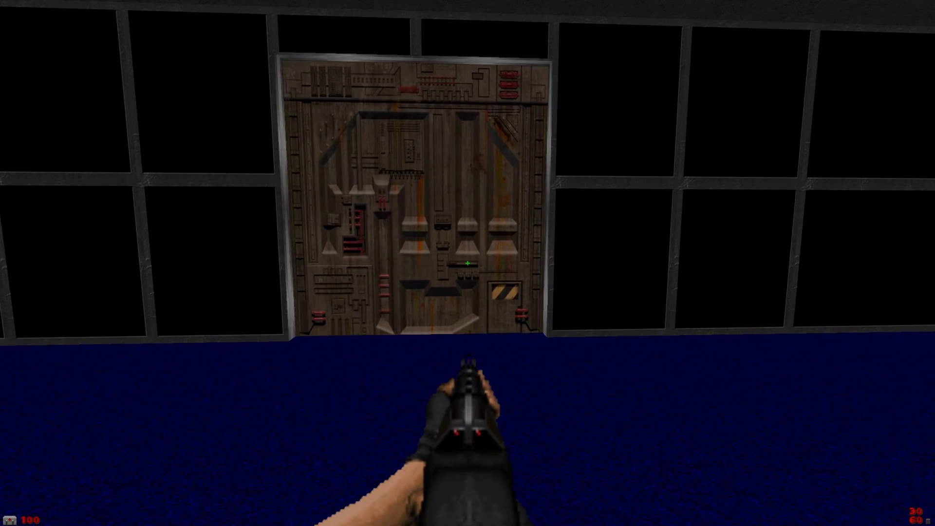
key(Right)
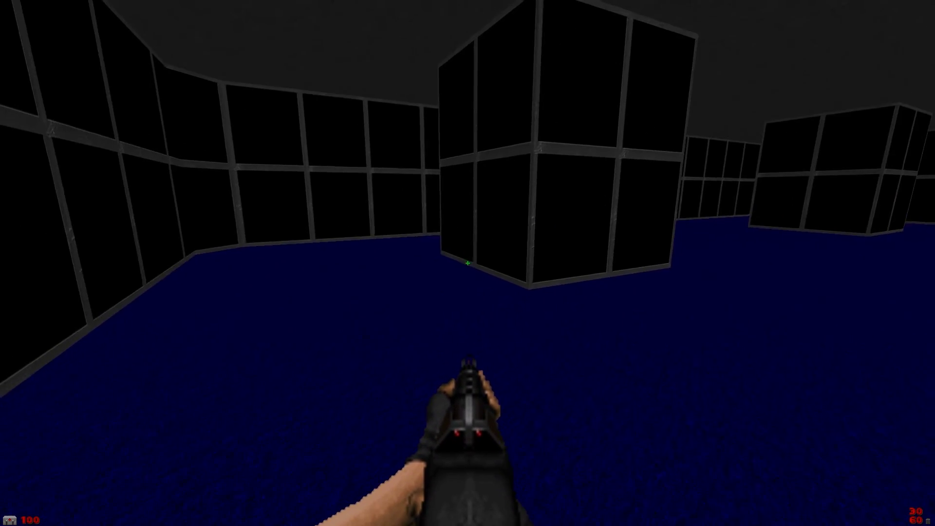
key(Right)
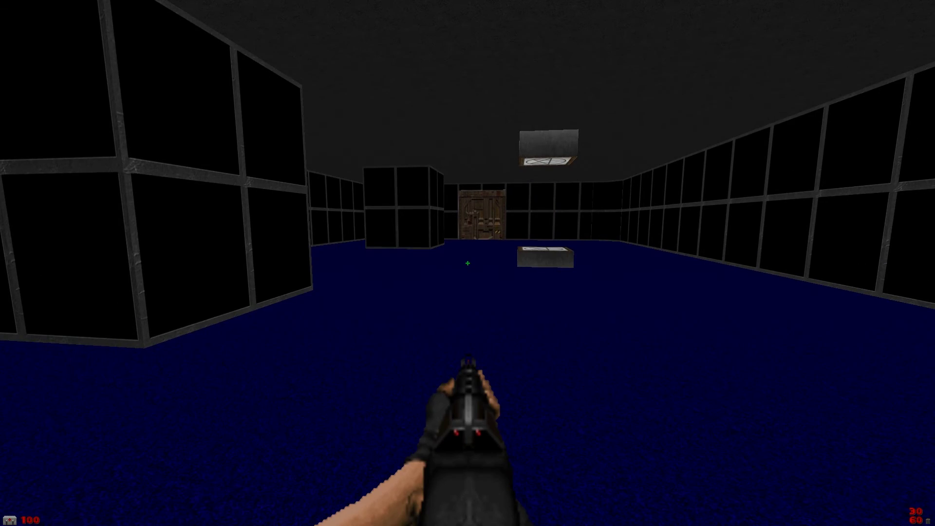
key(Left)
key(Right)
key(Up)
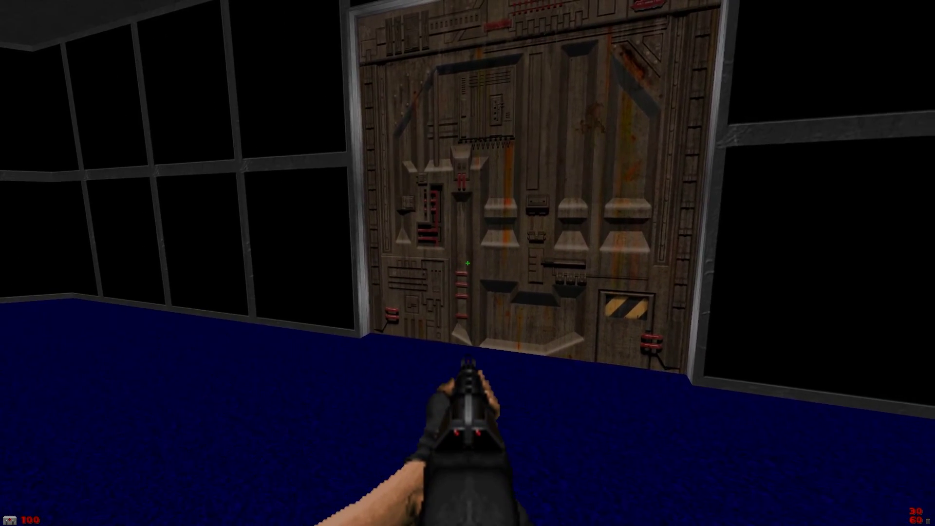
key(Up)
key(Right)
key(Left)
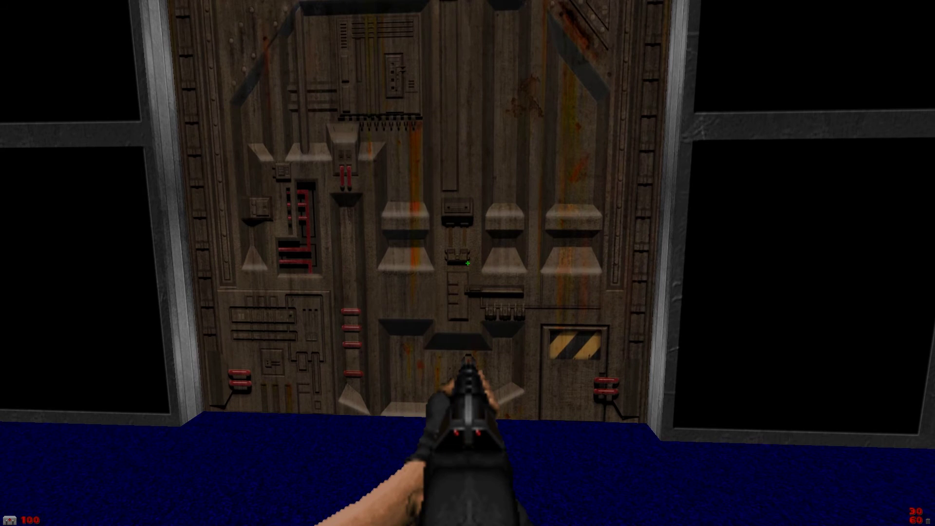
key(Up)
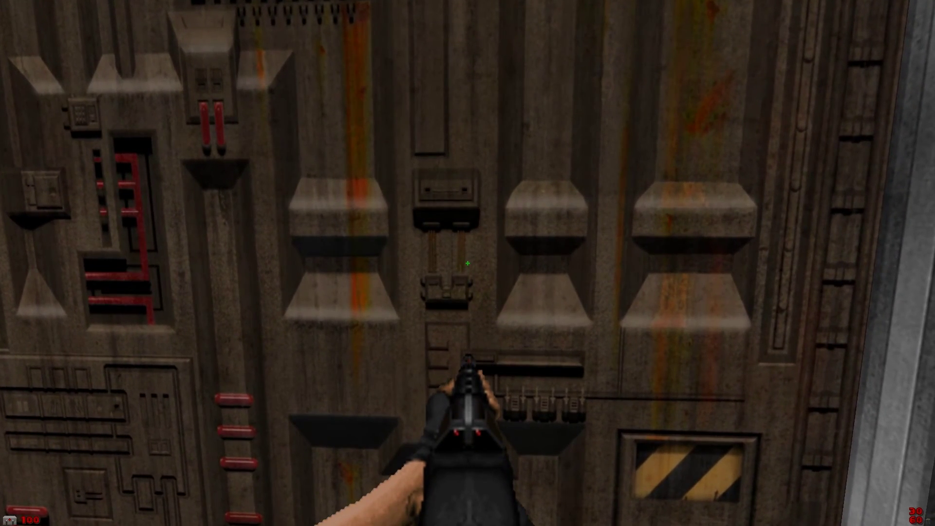
key(alt+F4)
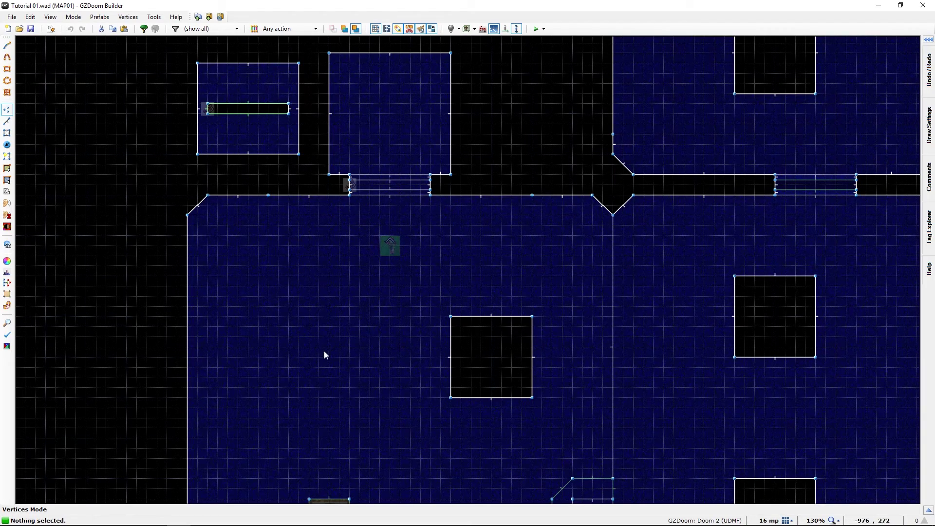
middle_drag(323, 355, 338, 155)
middle_drag(293, 419, 316, 132)
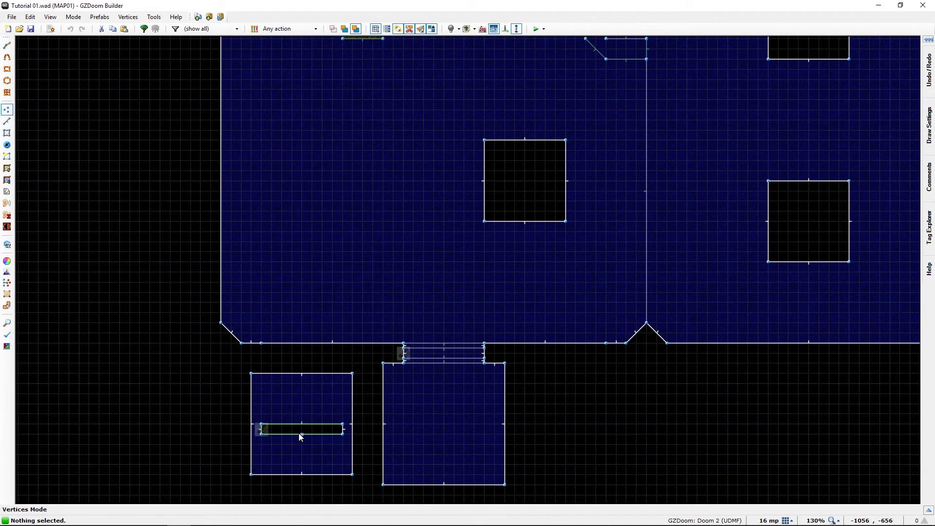
middle_drag(341, 127, 298, 331)
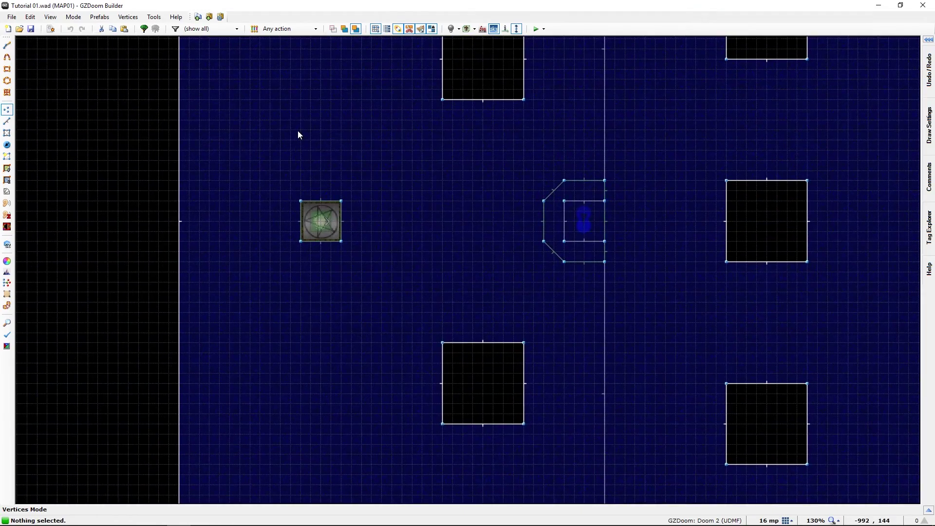
middle_drag(298, 135, 313, 380)
middle_drag(302, 140, 332, 230)
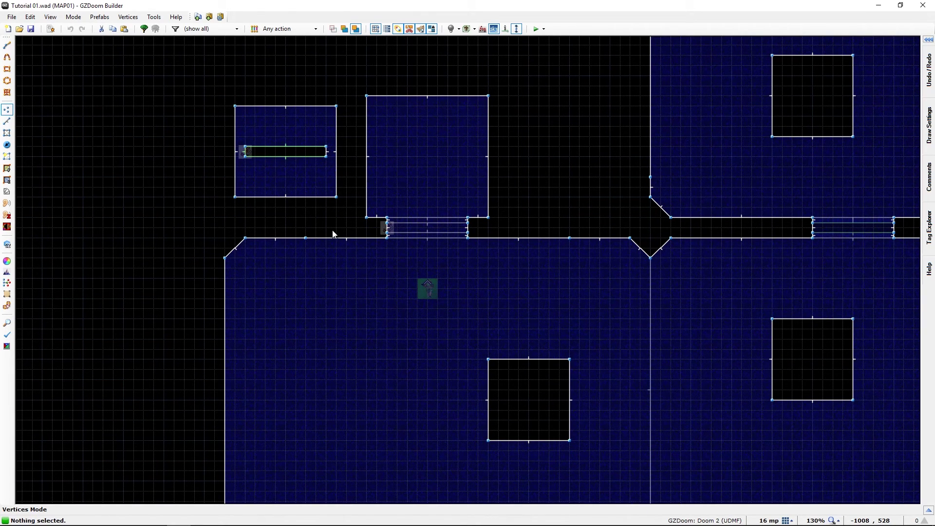
middle_drag(306, 378, 353, 138)
middle_drag(335, 372, 192, 147)
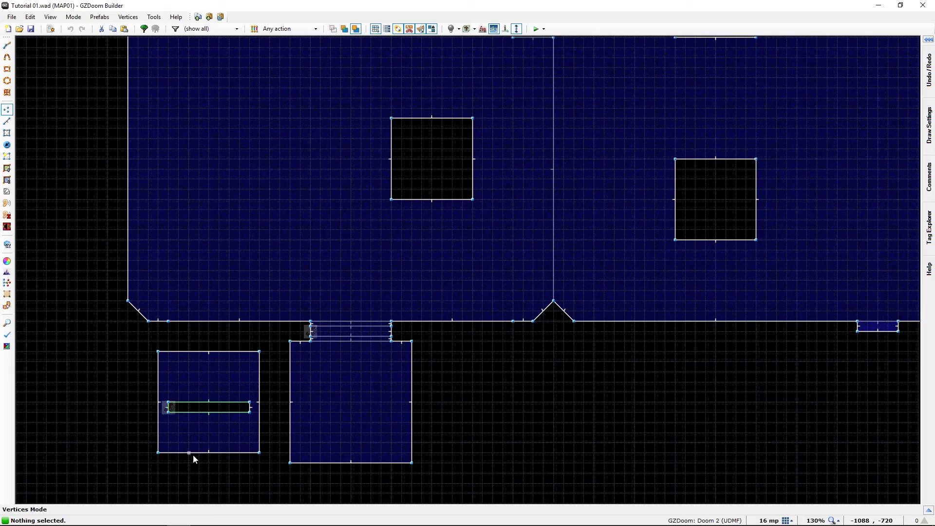
middle_drag(294, 71, 288, 354)
middle_drag(293, 138, 286, 380)
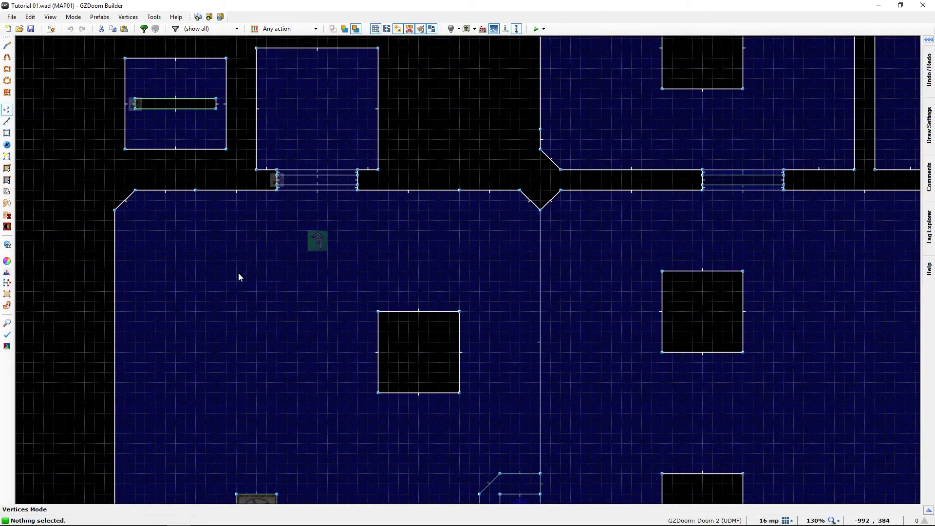
middle_drag(235, 271, 249, 316)
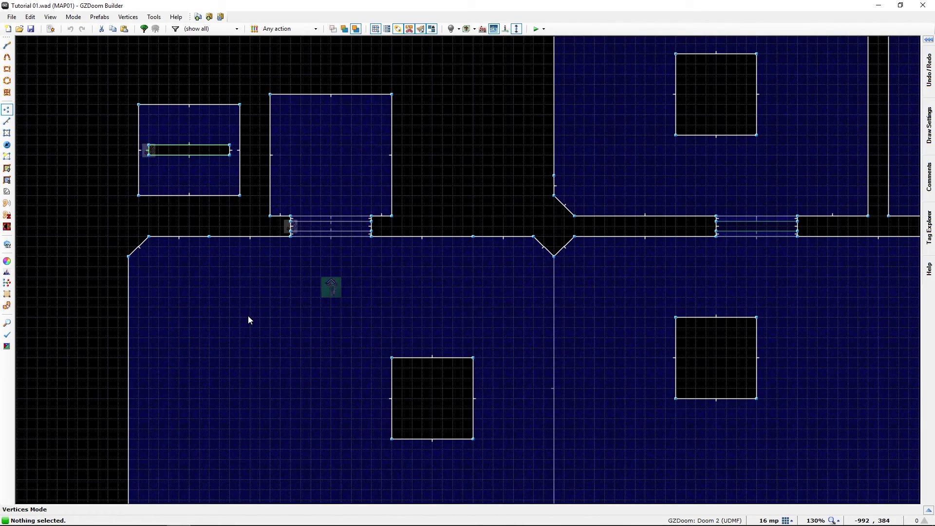